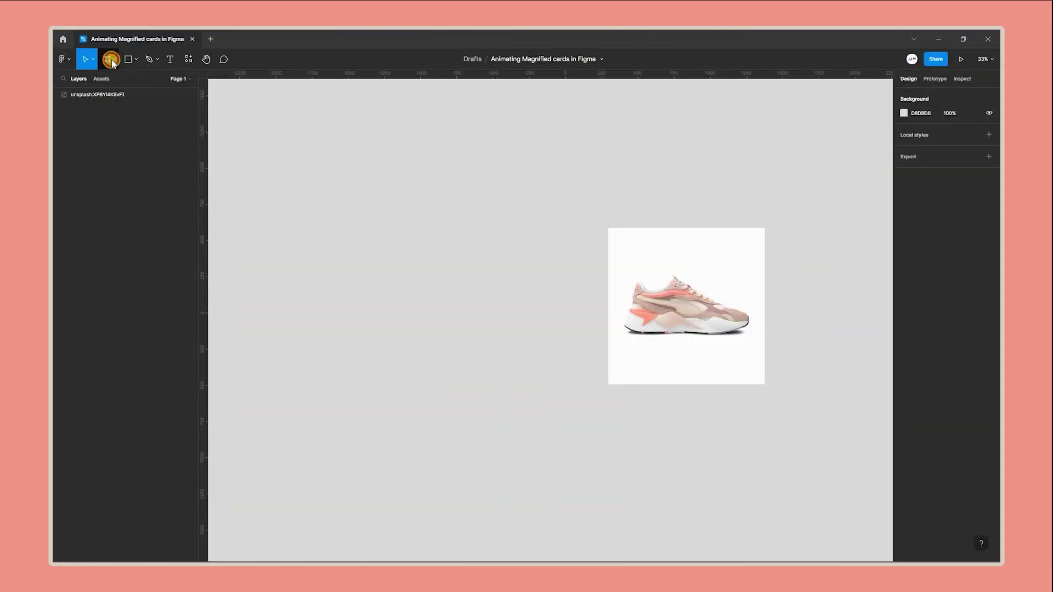
# Step: Draw a 1080×1080 frame named Card next to the sneaker photo
pyautogui.click(114, 60)
pyautogui.press('f')
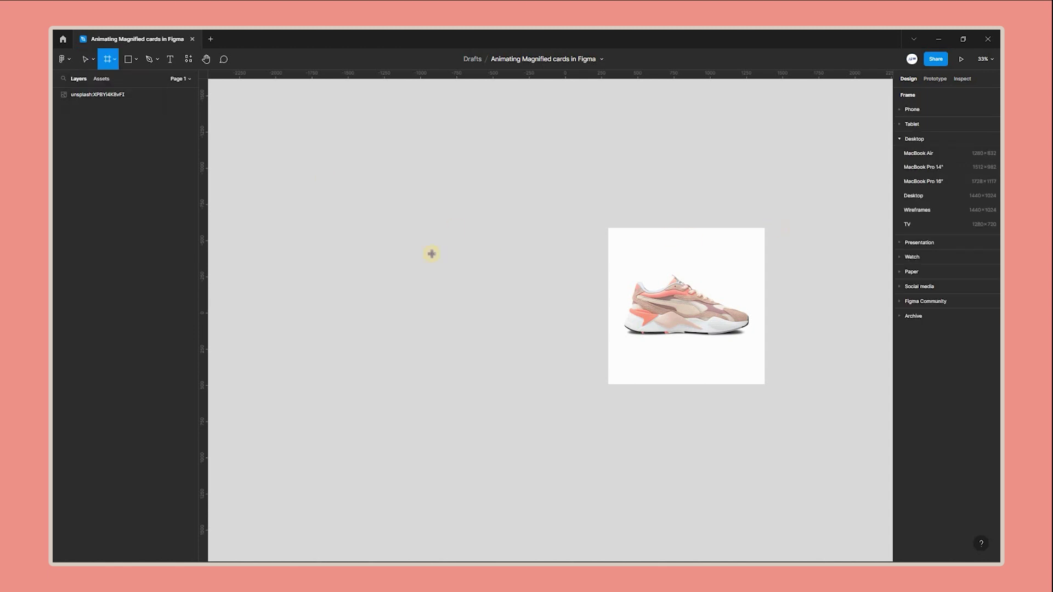
pyautogui.moveTo(520, 396); pyautogui.dragTo(352, 228)
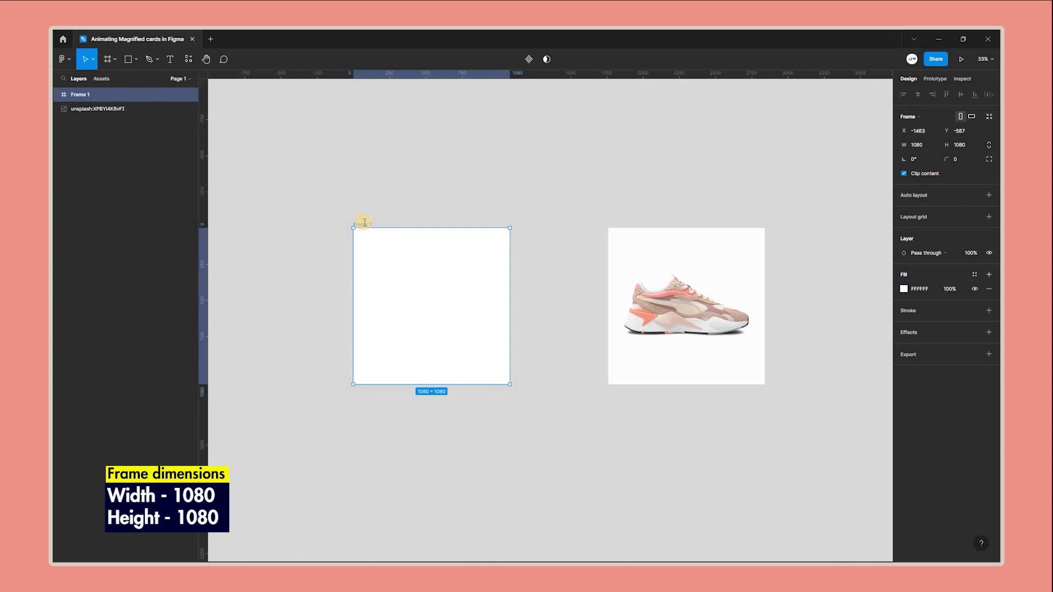
pyautogui.write('Card')
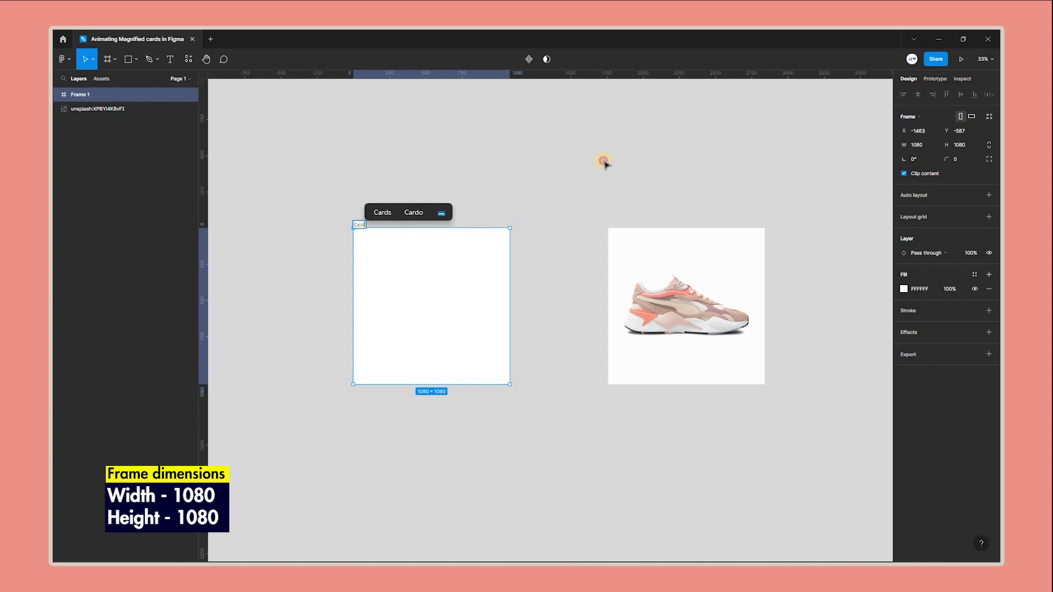
pyautogui.press('Return')
pyautogui.moveTo(404, 238); pyautogui.dragTo(435, 237)
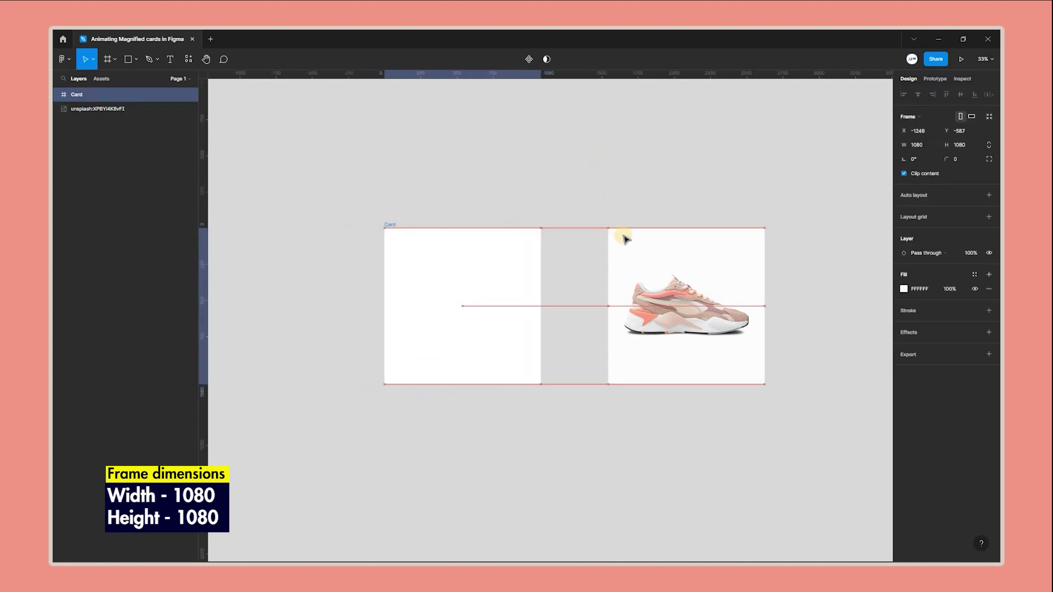
# Step: Rename the photo layer Sneakers and drag it into the Card frame
pyautogui.click(116, 112)
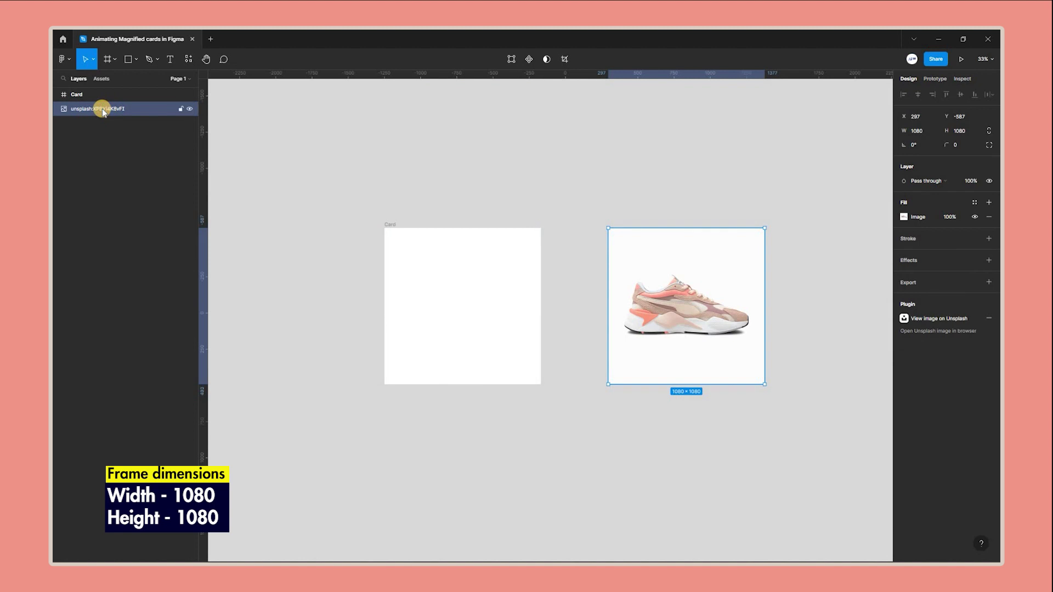
pyautogui.doubleClick(102, 108)
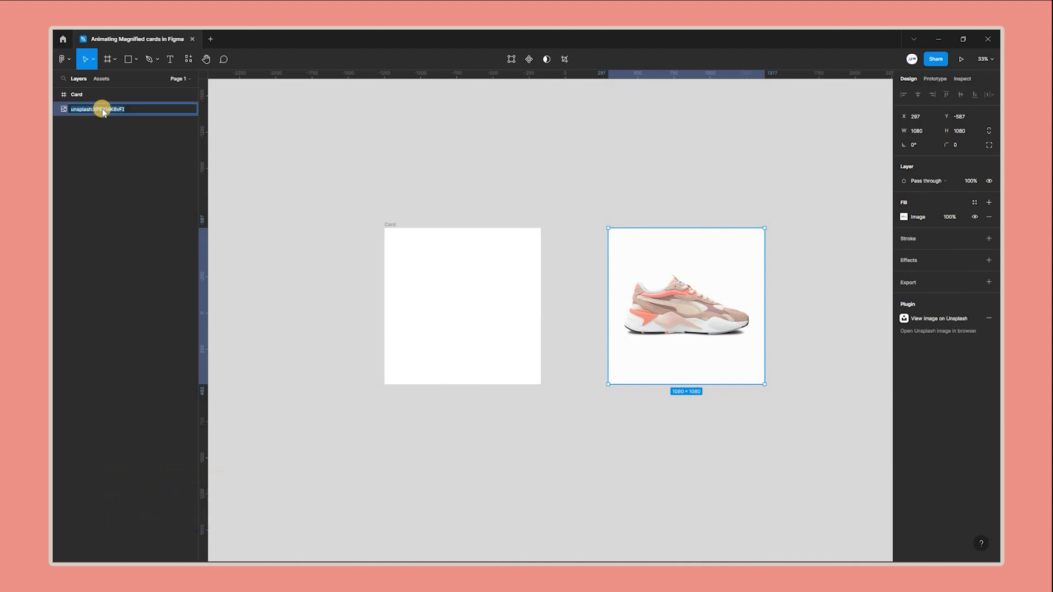
pyautogui.write('Sneakers')
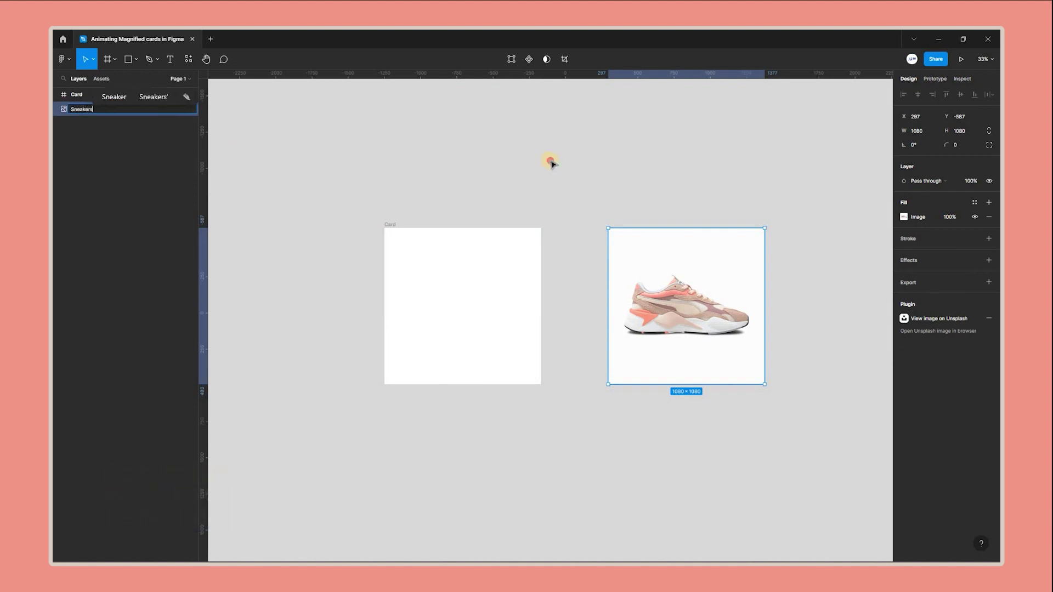
pyautogui.rightClick(590, 257)
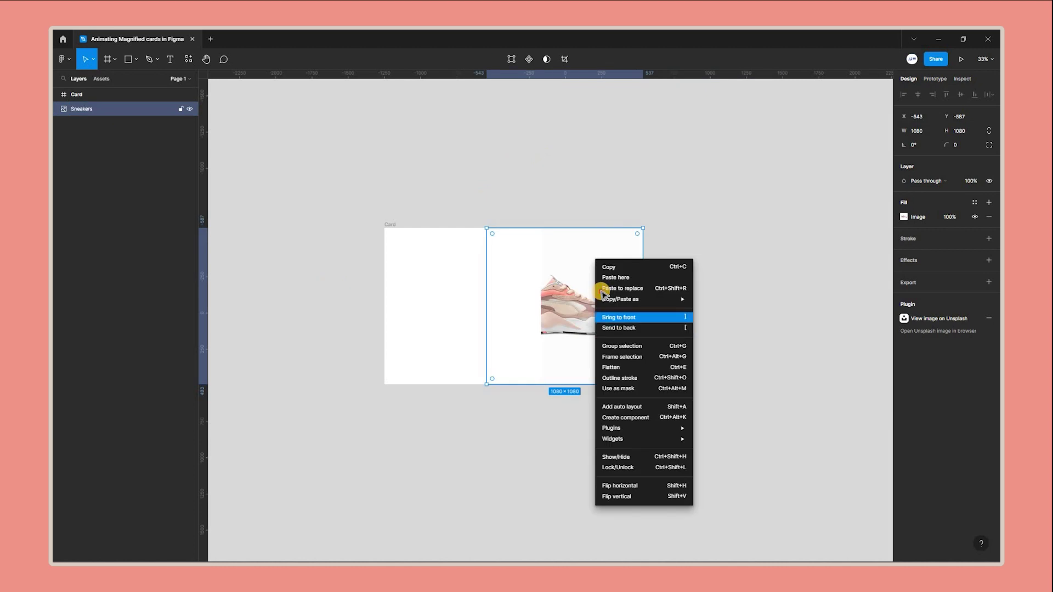
pyautogui.click(614, 317)
pyautogui.moveTo(565, 296); pyautogui.dragTo(505, 274)
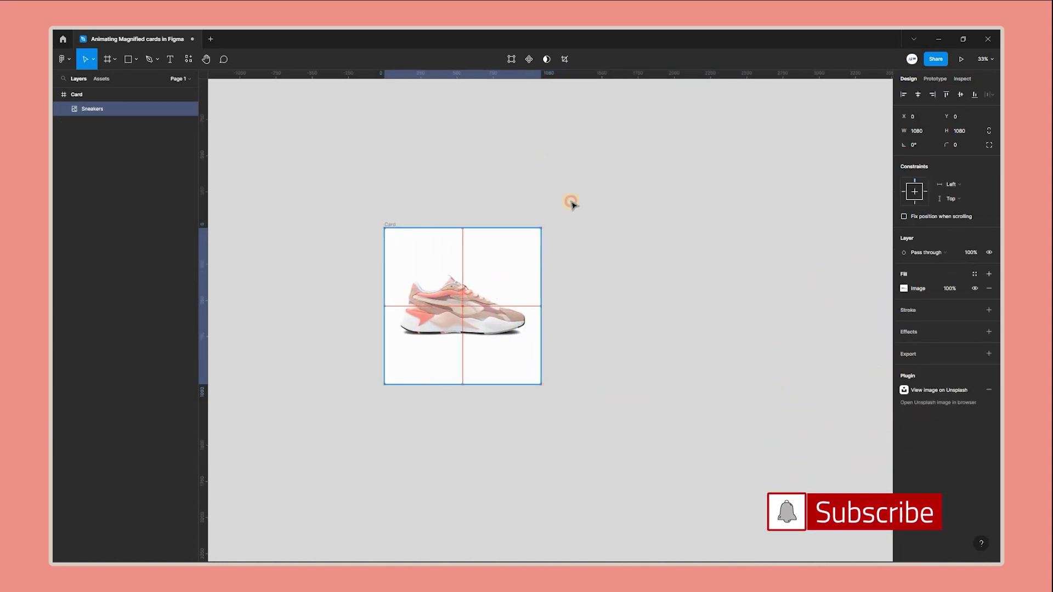
# Step: Duplicate the Card frame with Ctrl+D
pyautogui.click(463, 450)
pyautogui.moveTo(576, 191); pyautogui.dragTo(340, 421)
pyautogui.press('Escape')
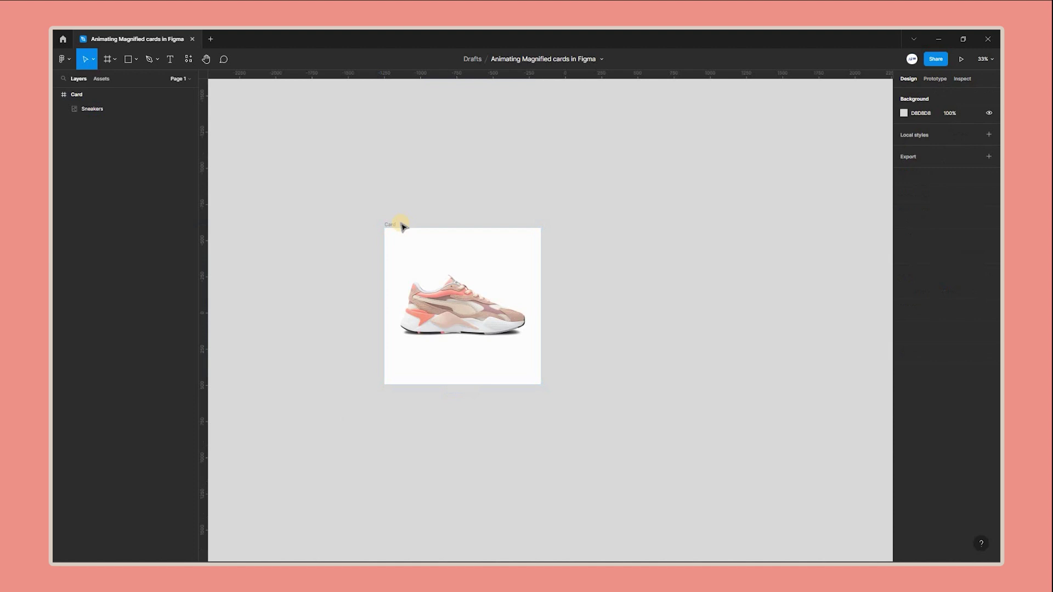
pyautogui.click(392, 226)
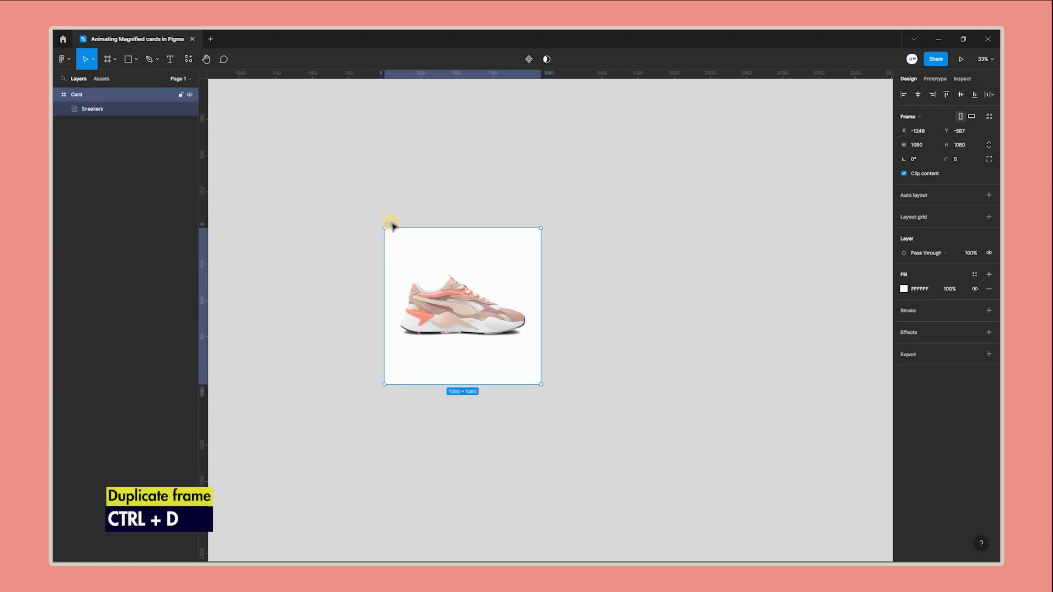
pyautogui.hotkey('ctrl', 'd')
pyautogui.press('Escape')
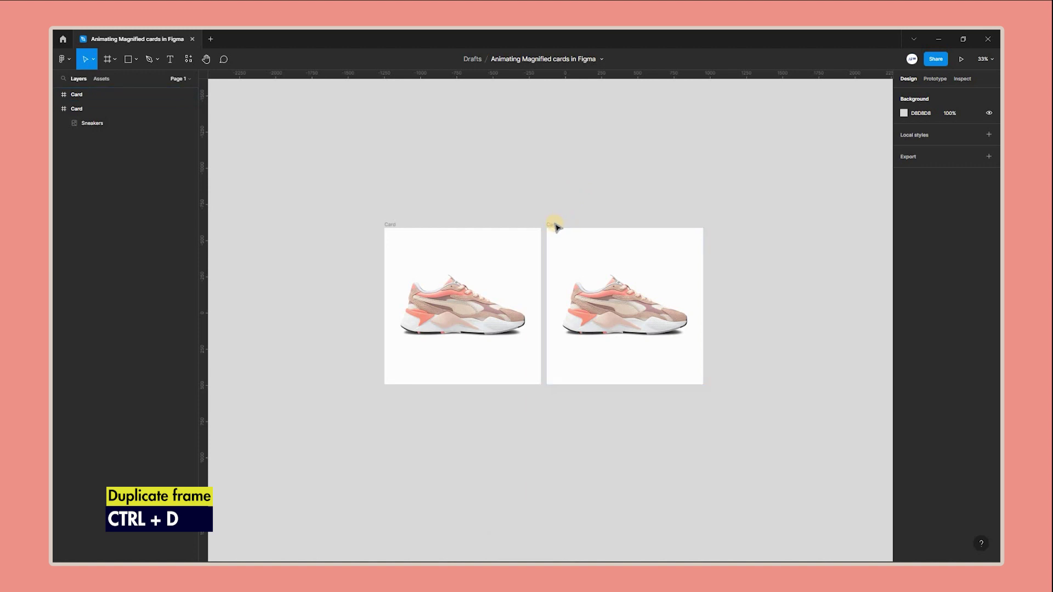
# Step: Scale the duplicate card to 2x (2160×2160) and move it right of the original
pyautogui.click(555, 225)
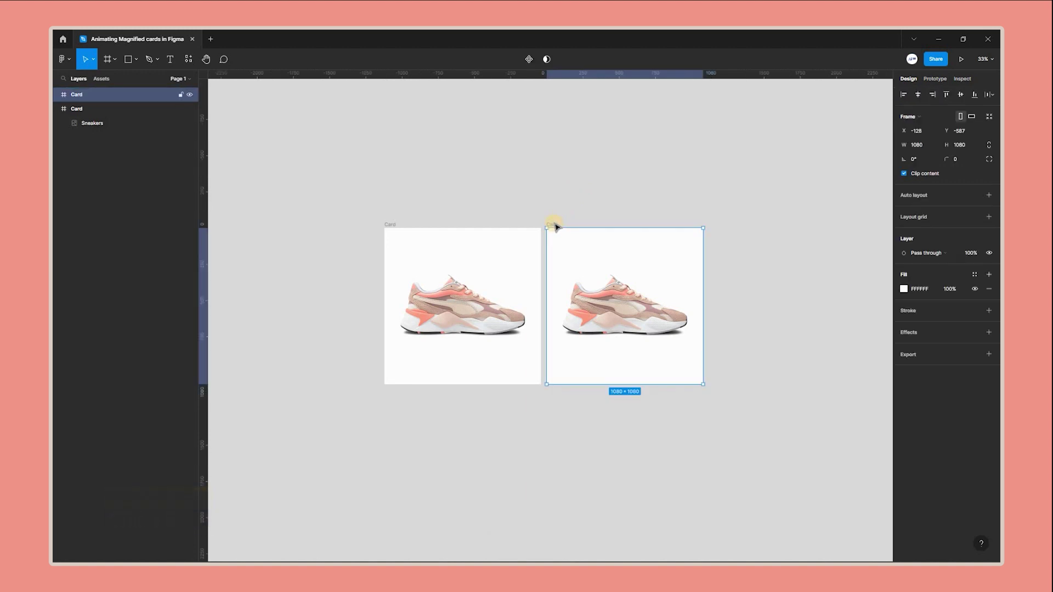
pyautogui.press('k')
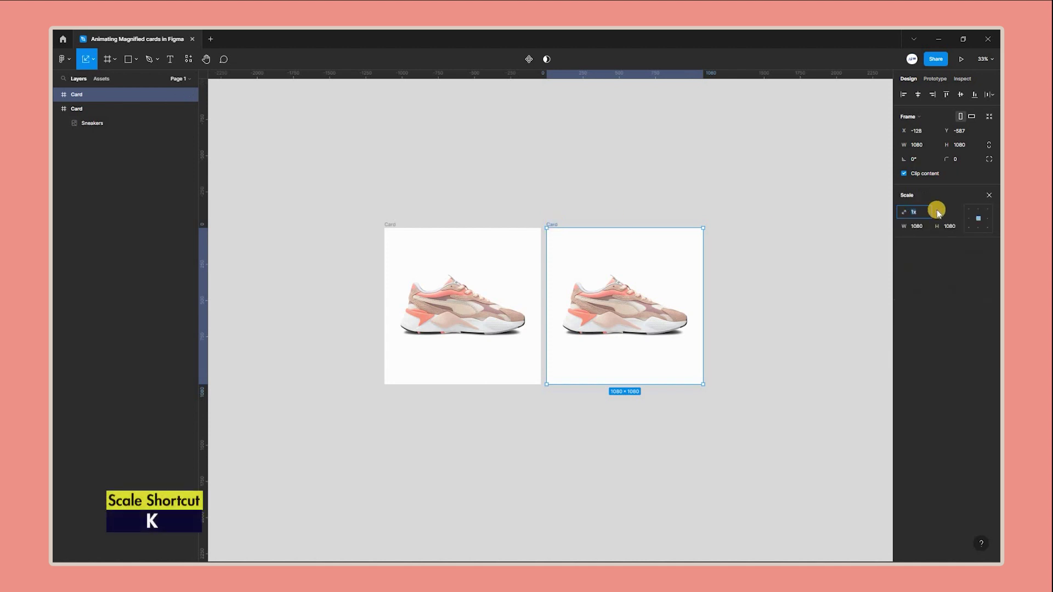
pyautogui.click(935, 211)
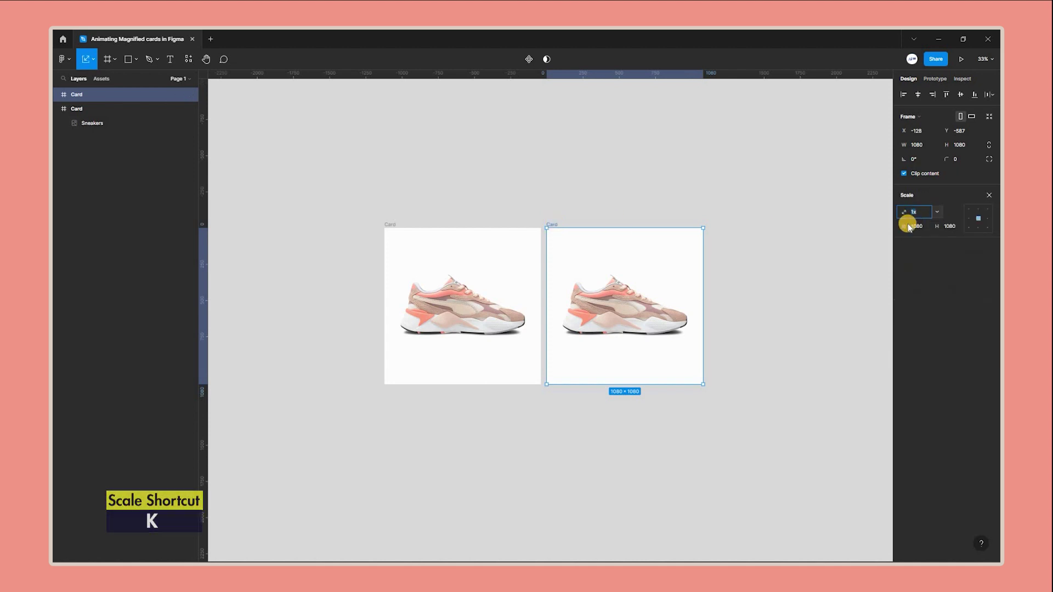
pyautogui.click(909, 219)
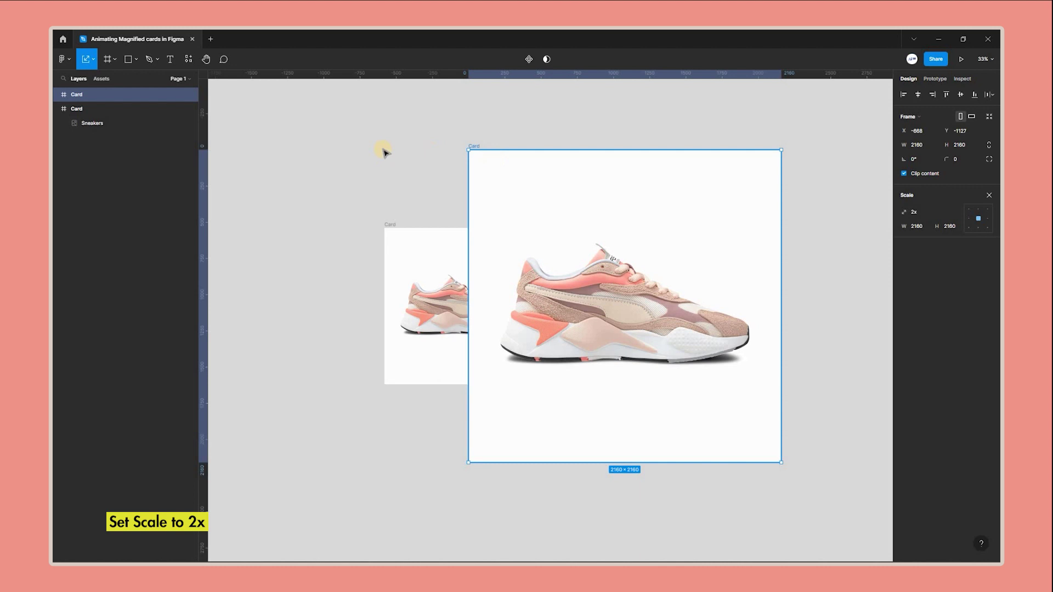
pyautogui.click(93, 59)
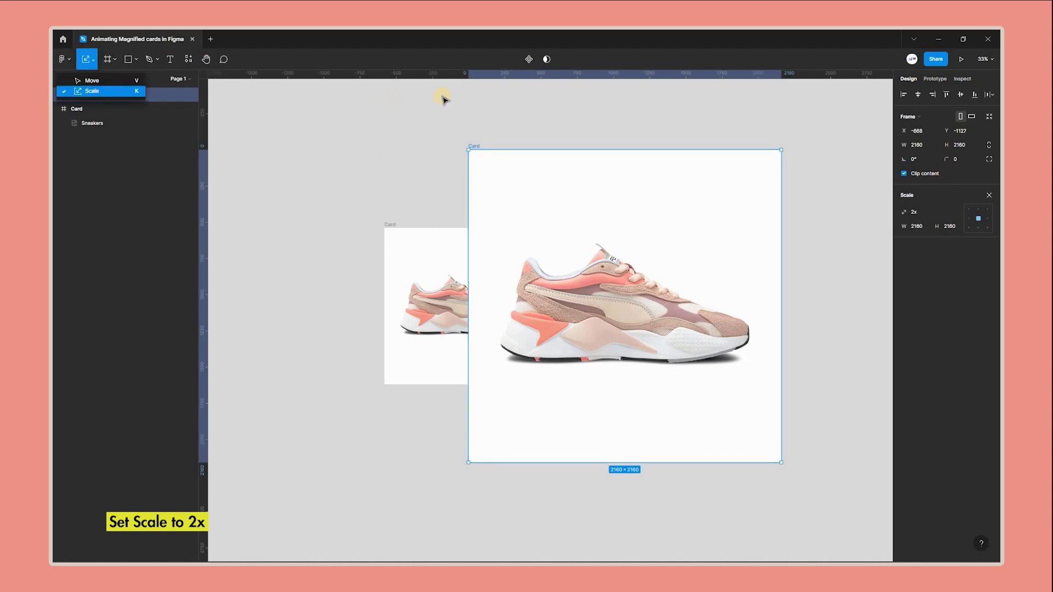
pyautogui.click(588, 235)
pyautogui.moveTo(571, 223); pyautogui.dragTo(696, 236)
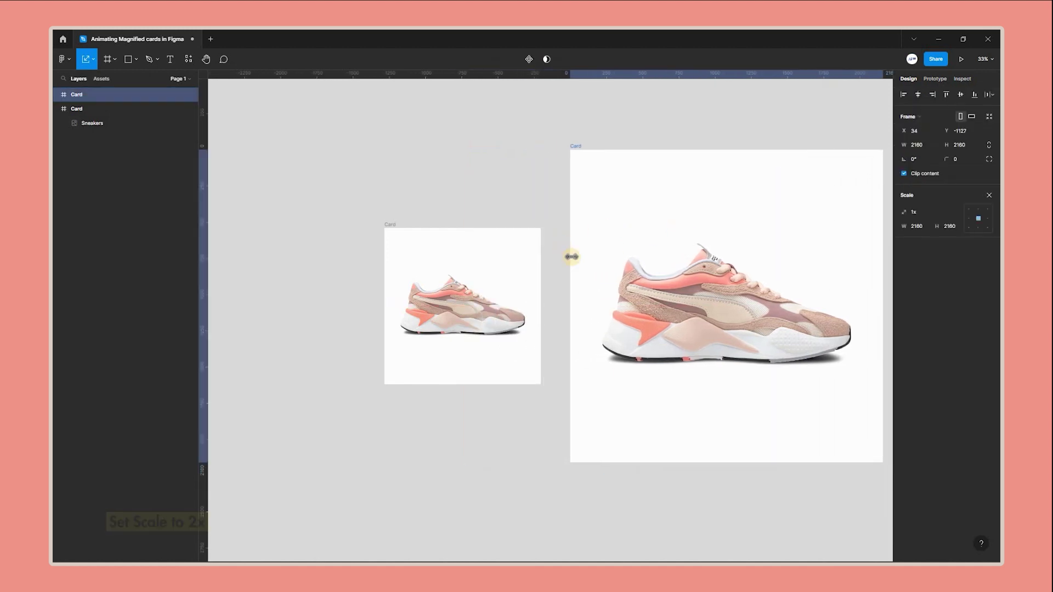
pyautogui.scroll(-1, 584, 260)
pyautogui.hscroll(4, 583, 259)
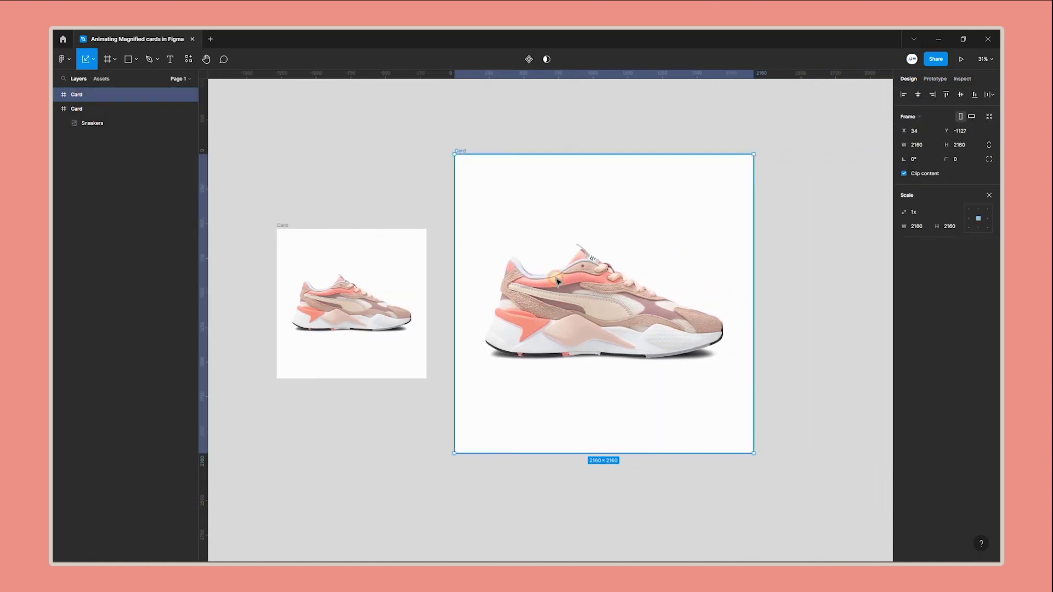
# Step: Raise the 2x card so both shoes' soles align along a horizontal ruler guide
pyautogui.press('Escape')
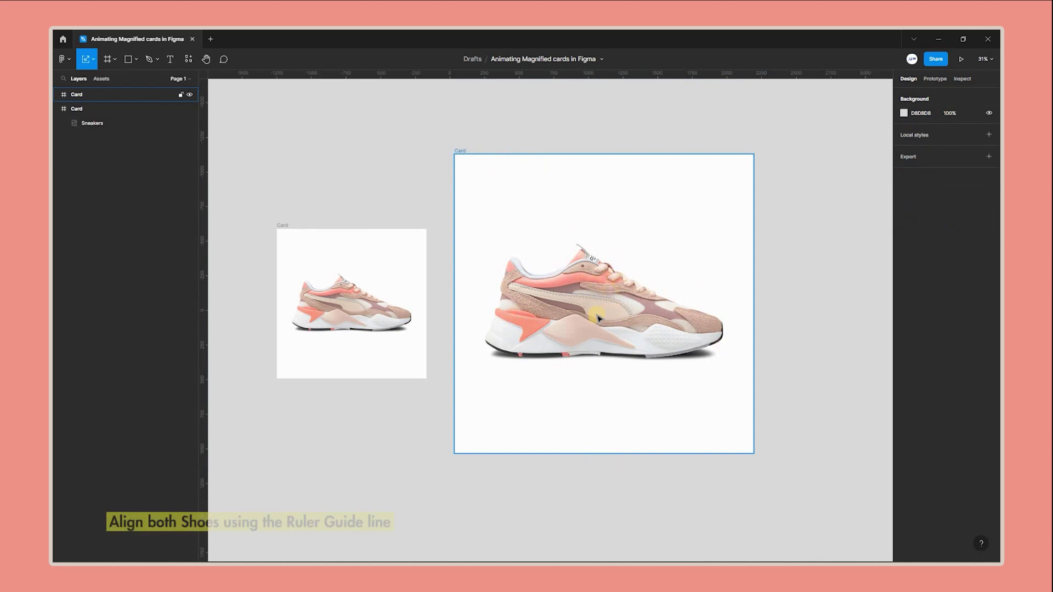
pyautogui.moveTo(605, 311); pyautogui.dragTo(533, 316)
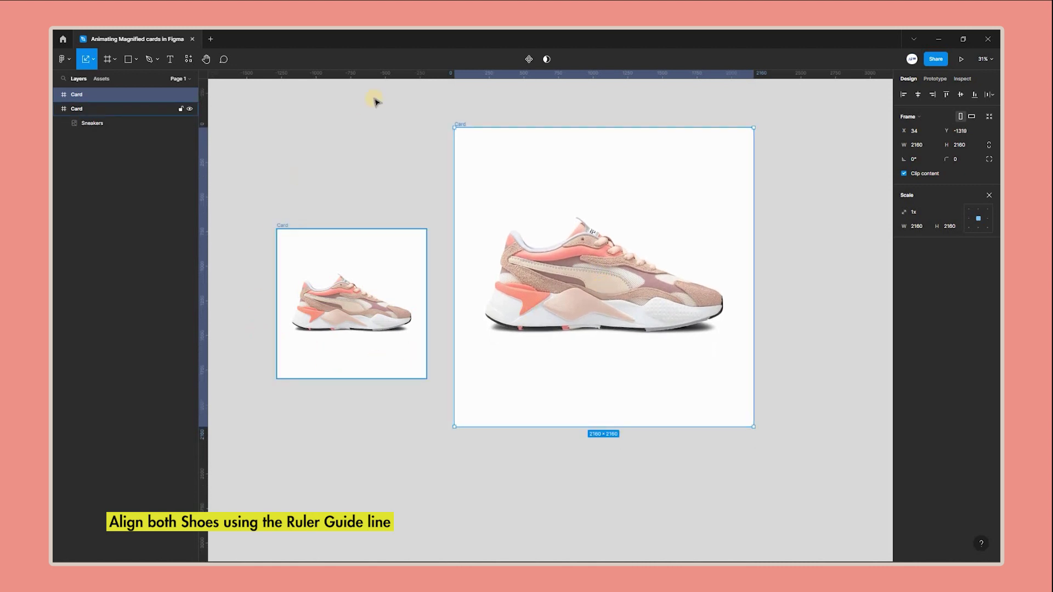
pyautogui.moveTo(420, 338); pyautogui.dragTo(498, 331)
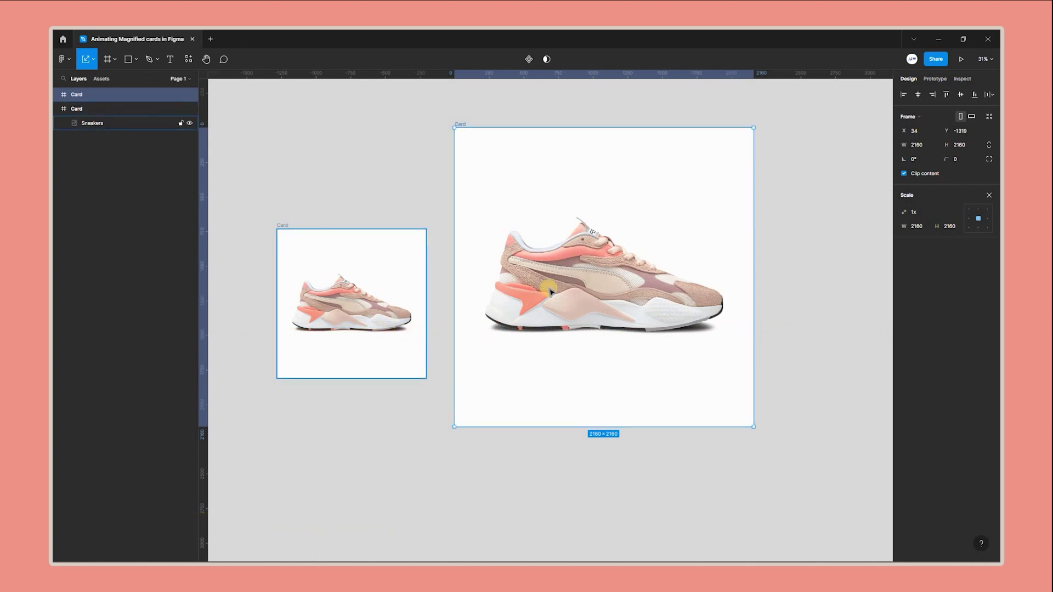
# Step: Crop the large card's Sneakers image toward a 500×500 square around the heel
pyautogui.click(594, 246)
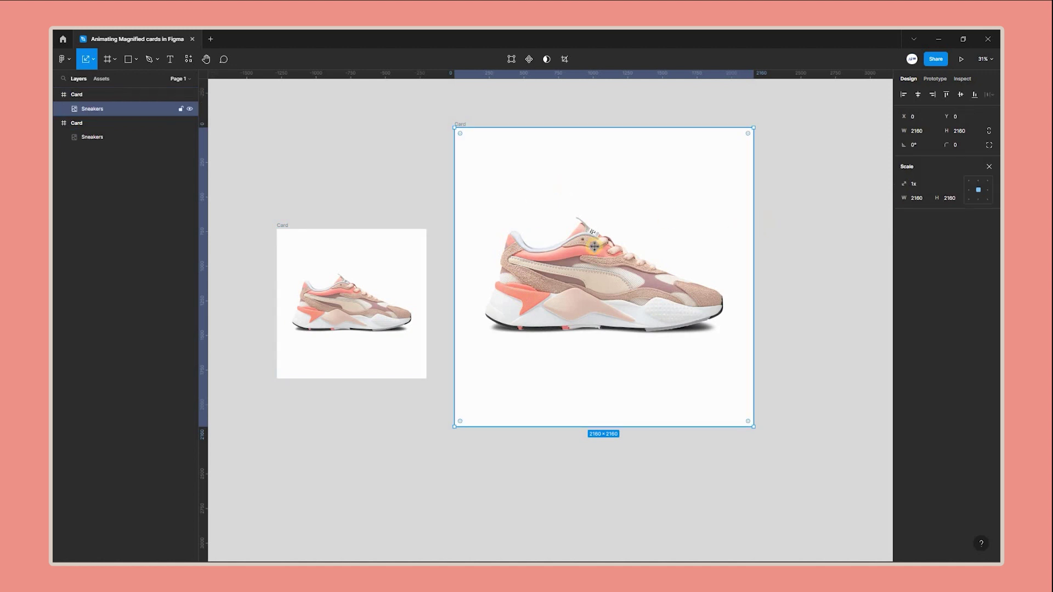
pyautogui.press('Return')
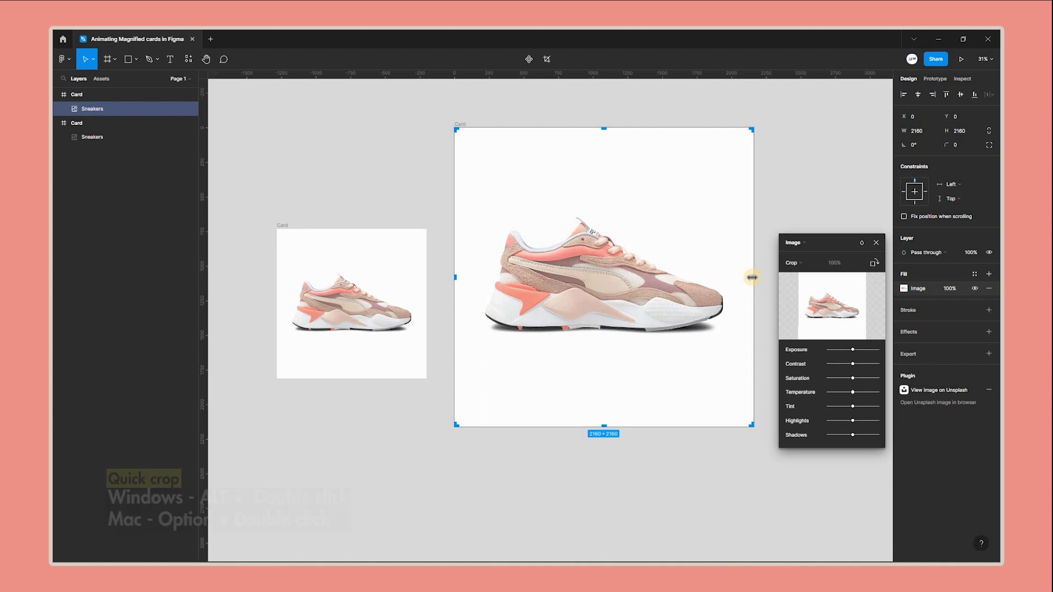
pyautogui.moveTo(713, 279); pyautogui.dragTo(552, 288)
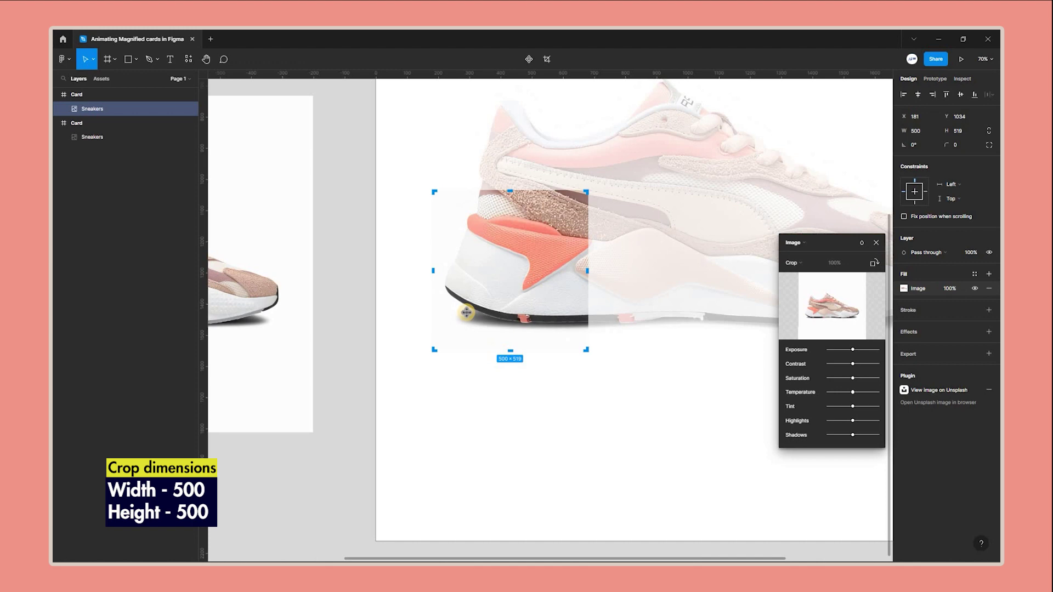
pyautogui.scroll(-5, 520, 253)
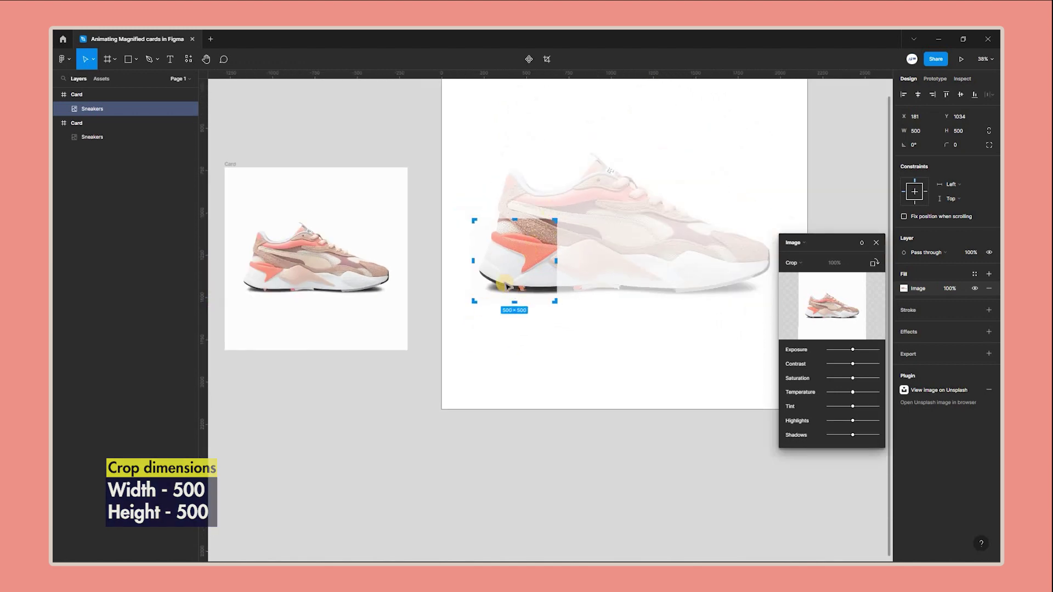
# Step: Round the 500×500 heel crop into a circle and move it onto the small card's shoe
pyautogui.press('Return')
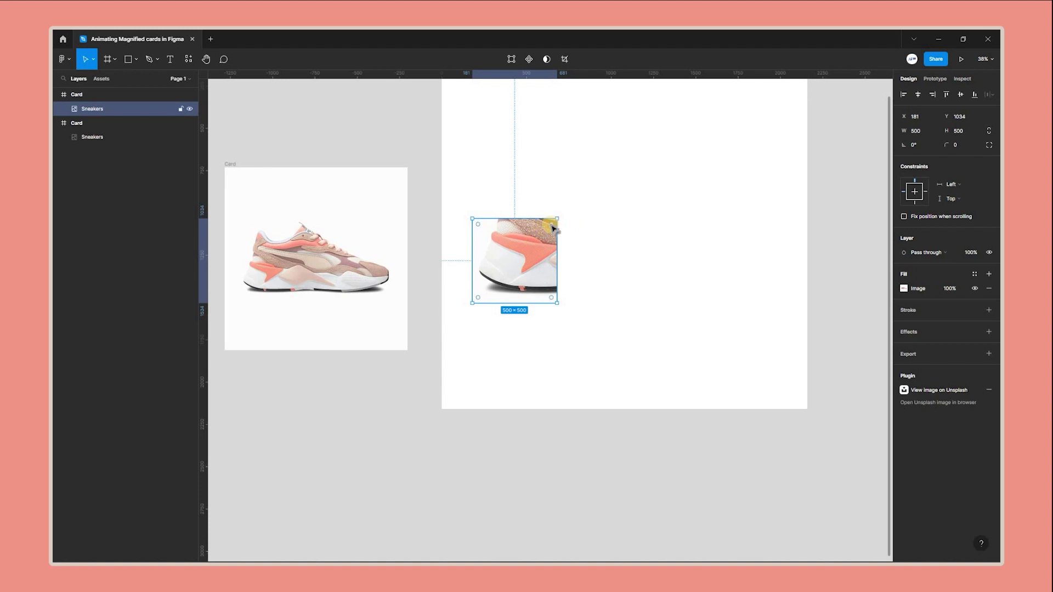
pyautogui.moveTo(553, 229); pyautogui.dragTo(467, 255)
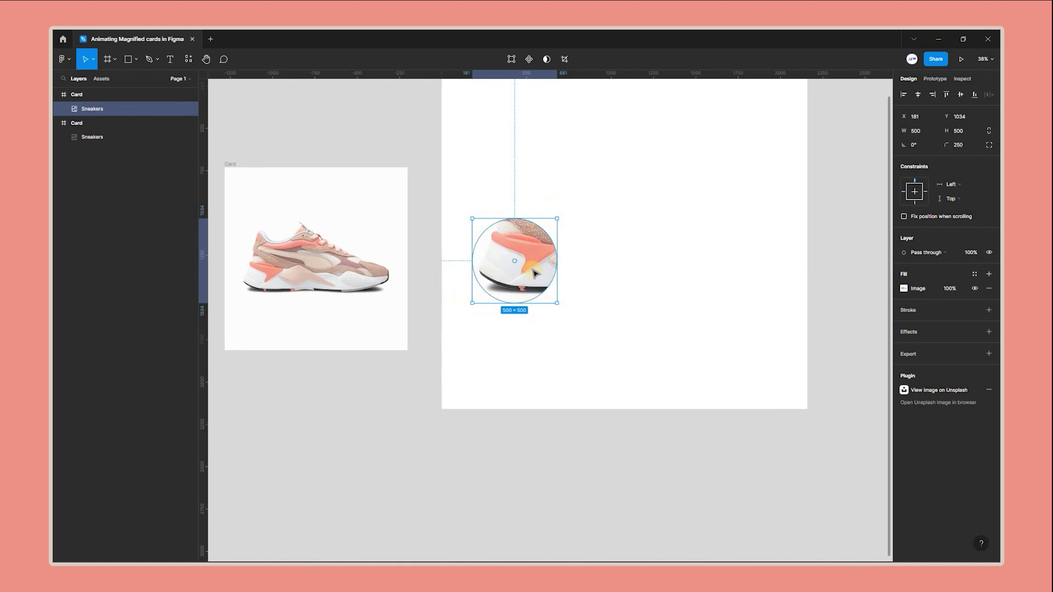
pyautogui.scroll(-3, 535, 273)
pyautogui.scroll(1, 520, 329)
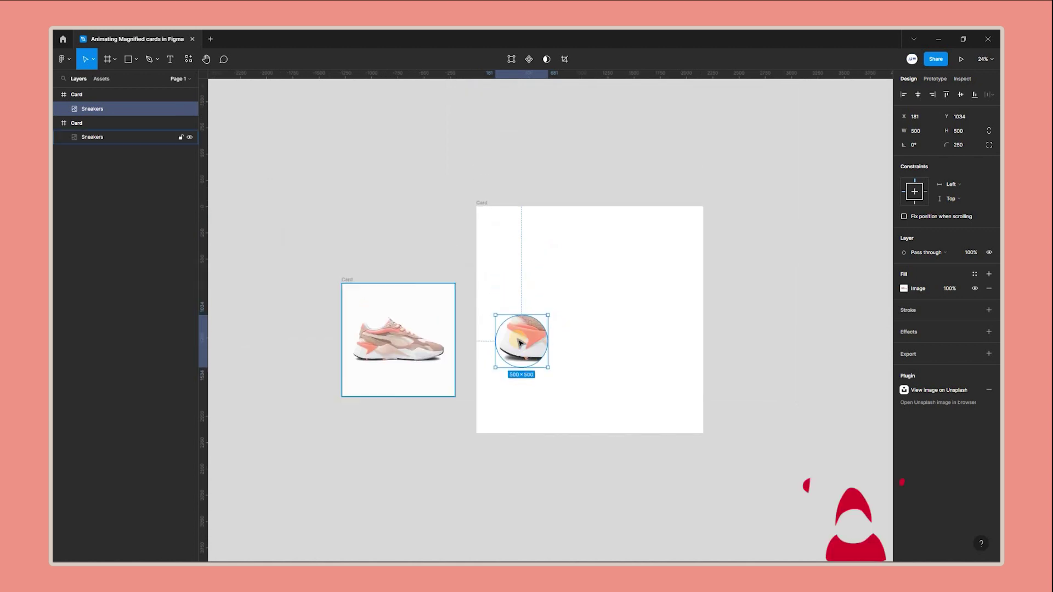
pyautogui.moveTo(495, 343); pyautogui.dragTo(386, 342)
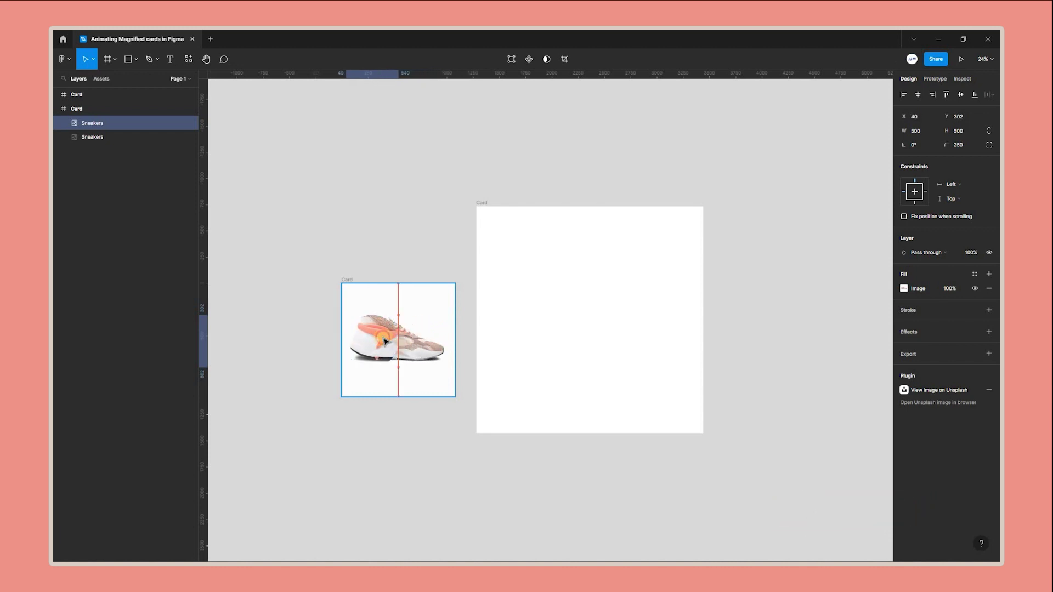
# Step: Delete the empty large Card frame
pyautogui.click(485, 203)
pyautogui.press('Delete')
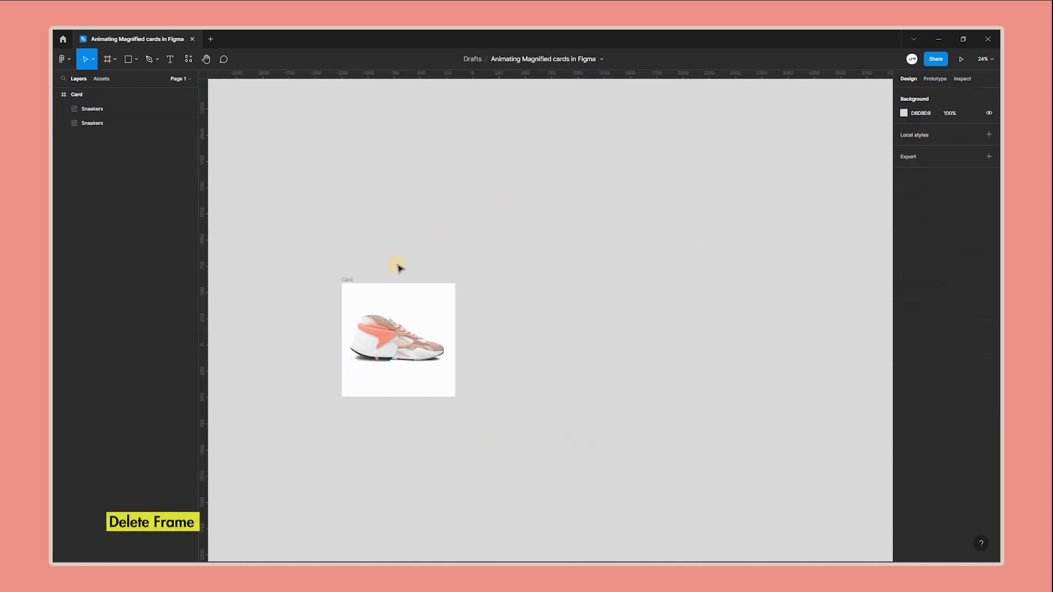
pyautogui.scroll(10, 364, 345)
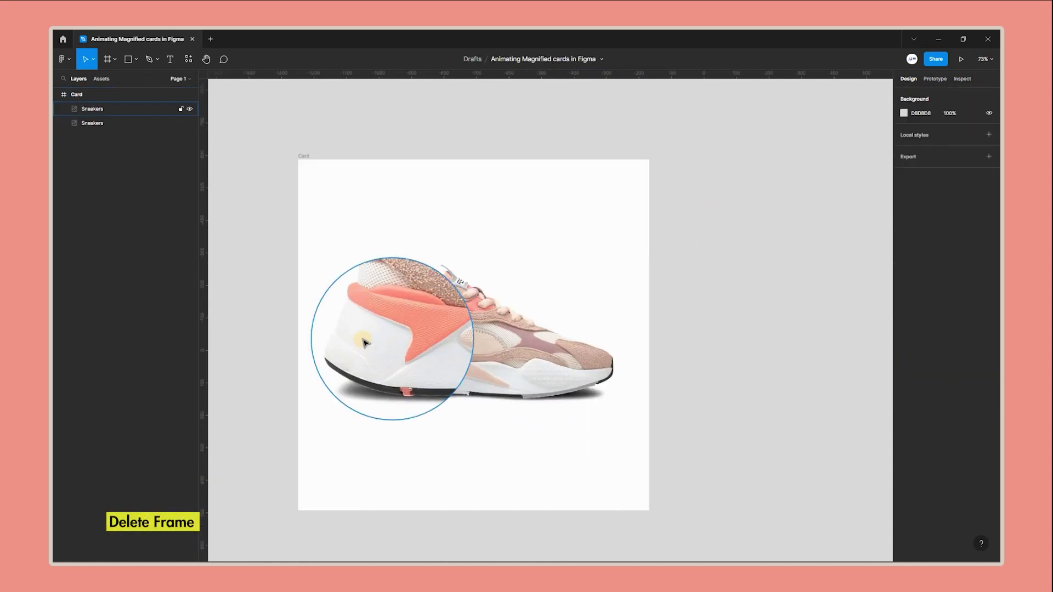
pyautogui.scroll(4, 368, 351)
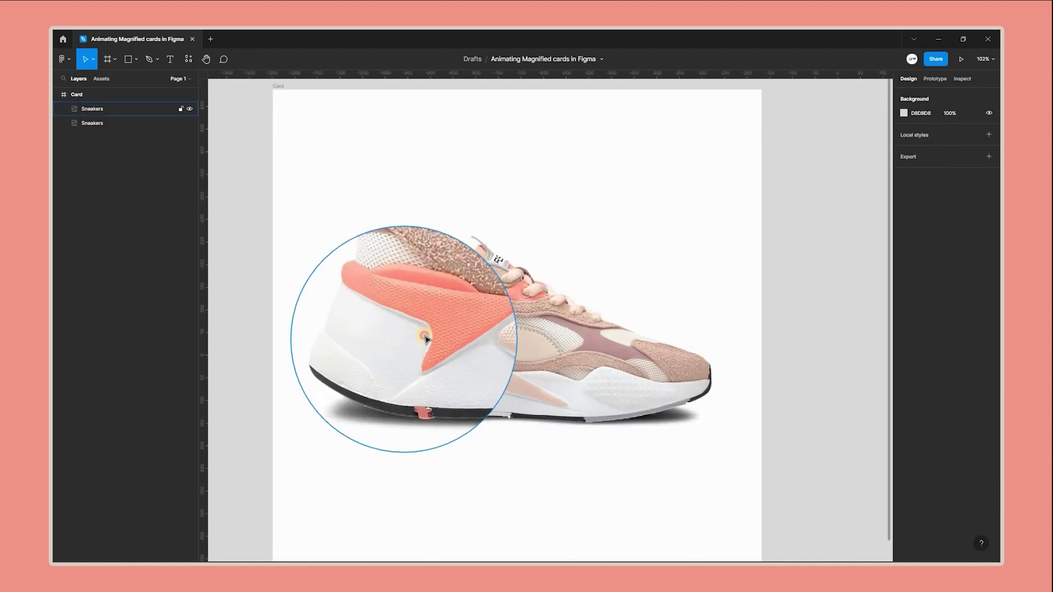
# Step: Fade the circle, align it over the shoe's heel at X 25, Y 344, then restore opacity
pyautogui.click(418, 339)
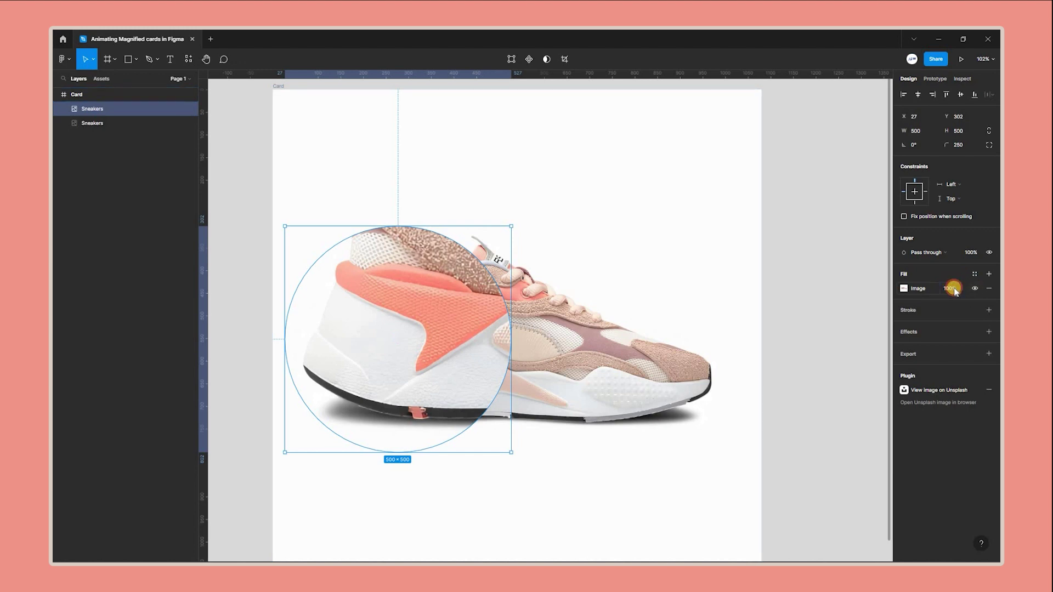
pyautogui.moveTo(949, 288); pyautogui.dragTo(888, 299)
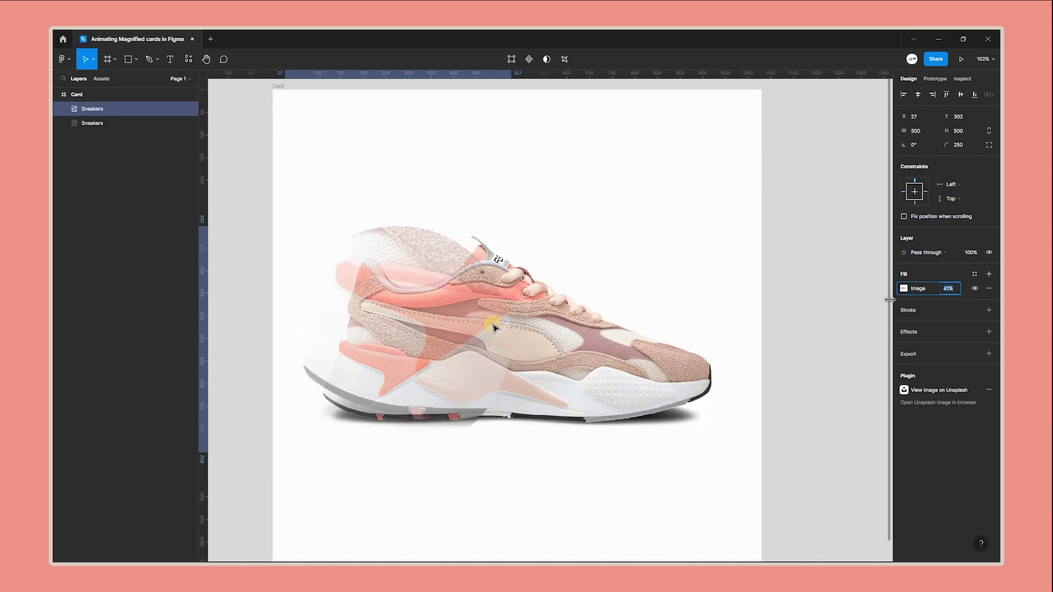
pyautogui.moveTo(404, 314); pyautogui.dragTo(440, 330)
pyautogui.scroll(-3, 440, 330)
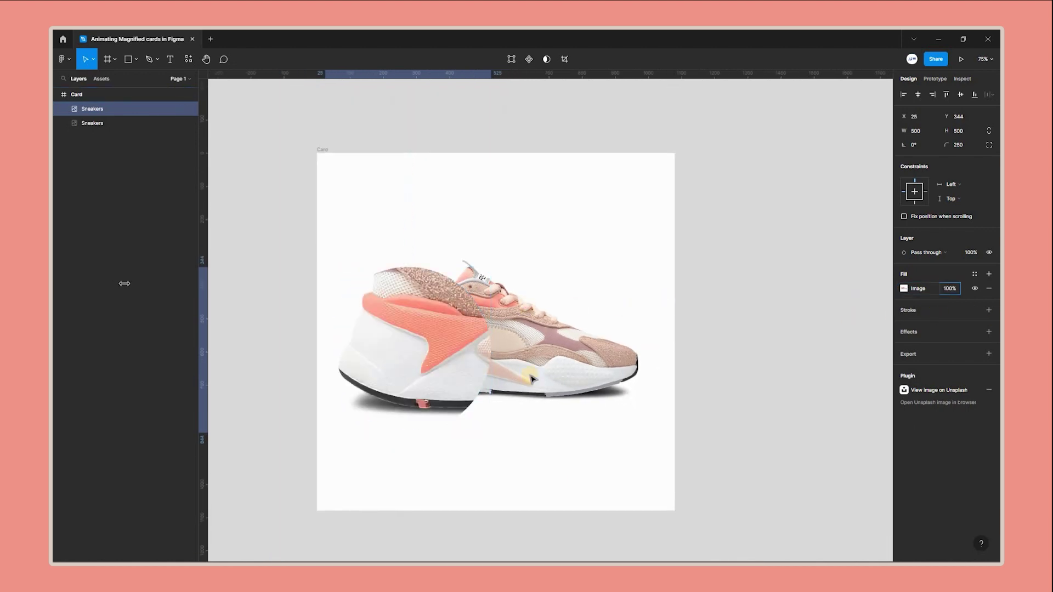
# Step: Draw a rectangle filling the whole Card at 1080×1080, X/Y 0
pyautogui.click(91, 108)
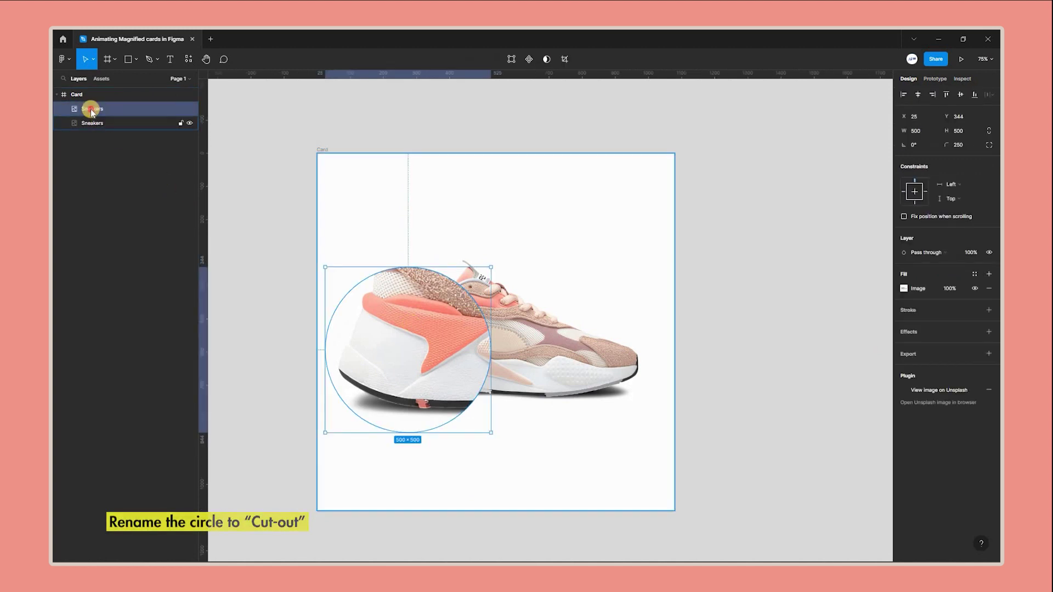
pyautogui.click(173, 94)
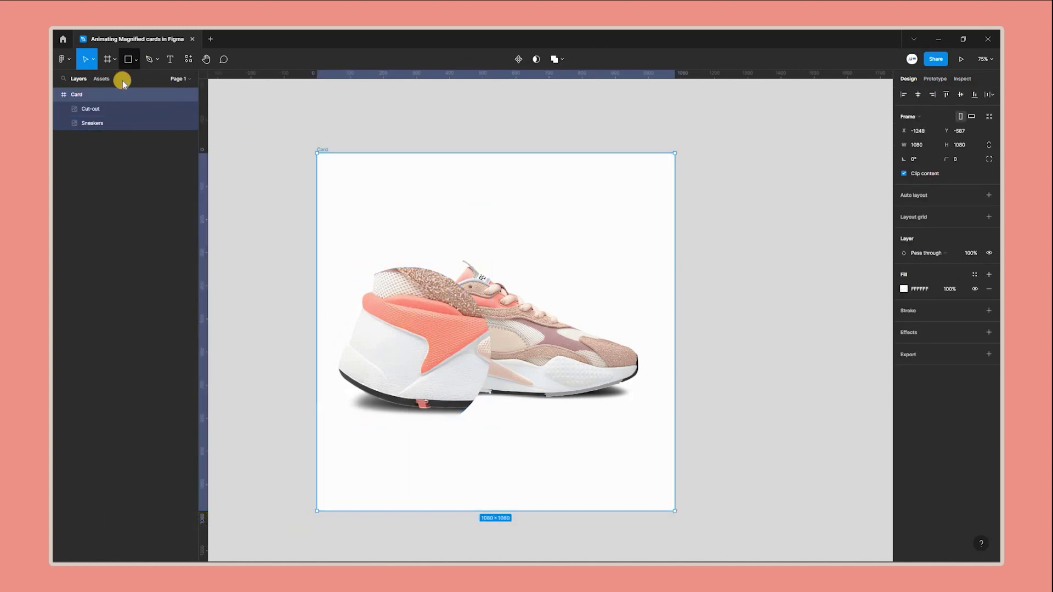
pyautogui.click(136, 60)
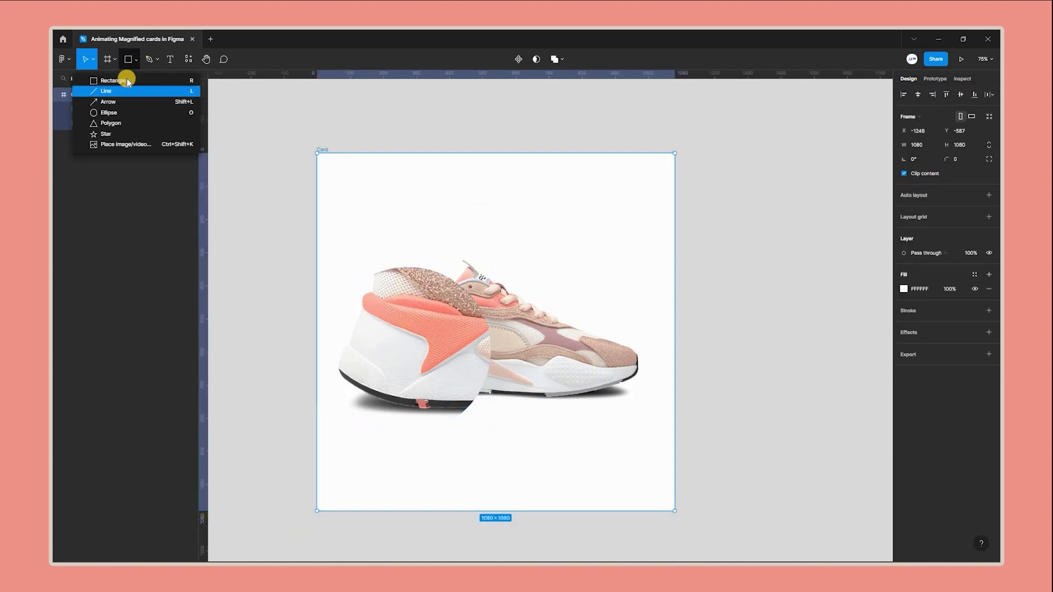
pyautogui.click(409, 185)
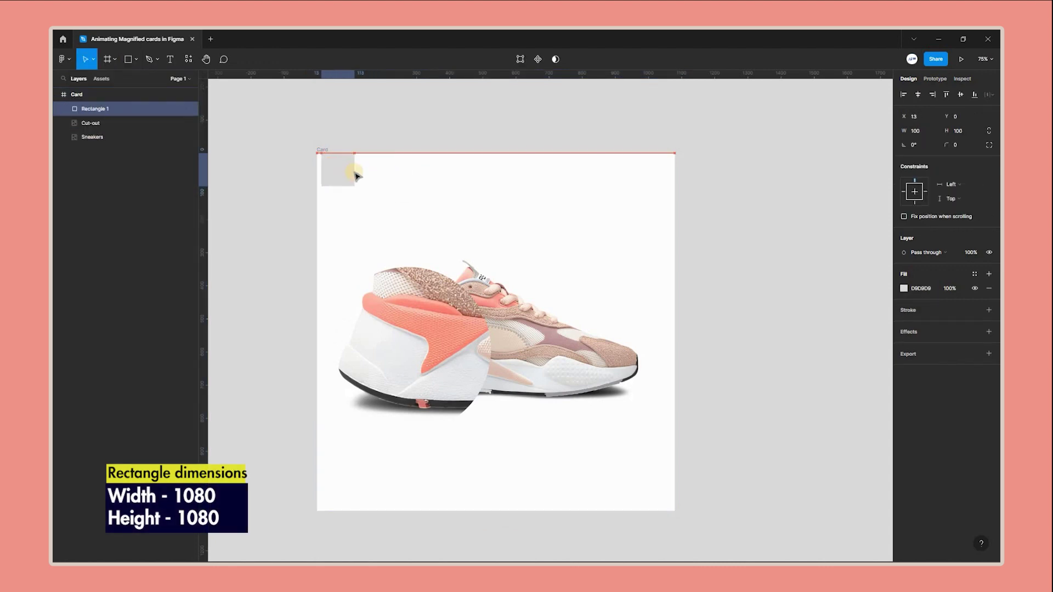
pyautogui.click(958, 116)
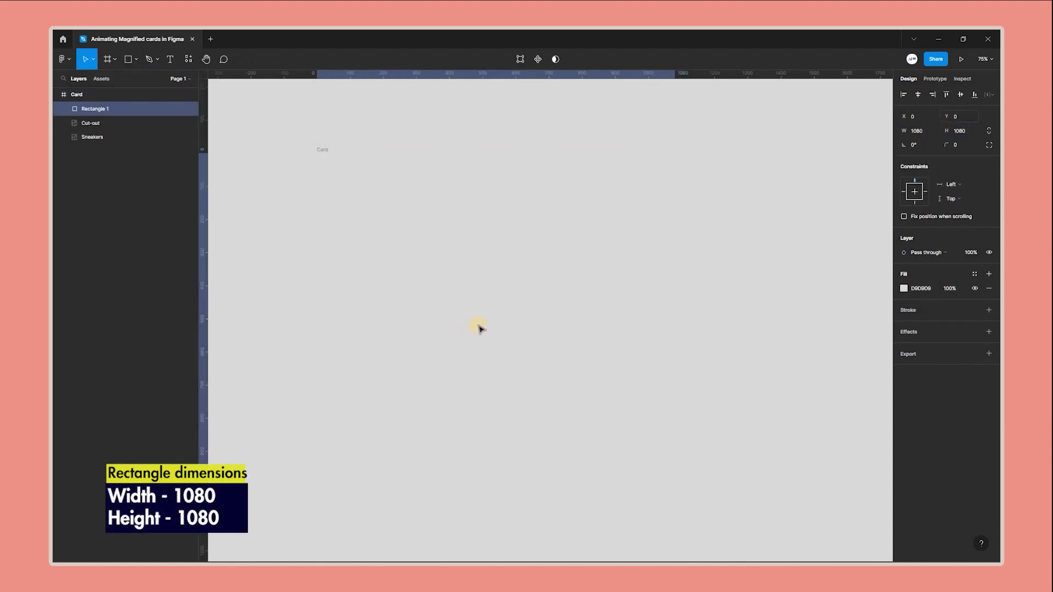
# Step: Rename the rectangle Background and place it beneath the Cut-out layer
pyautogui.click(621, 175)
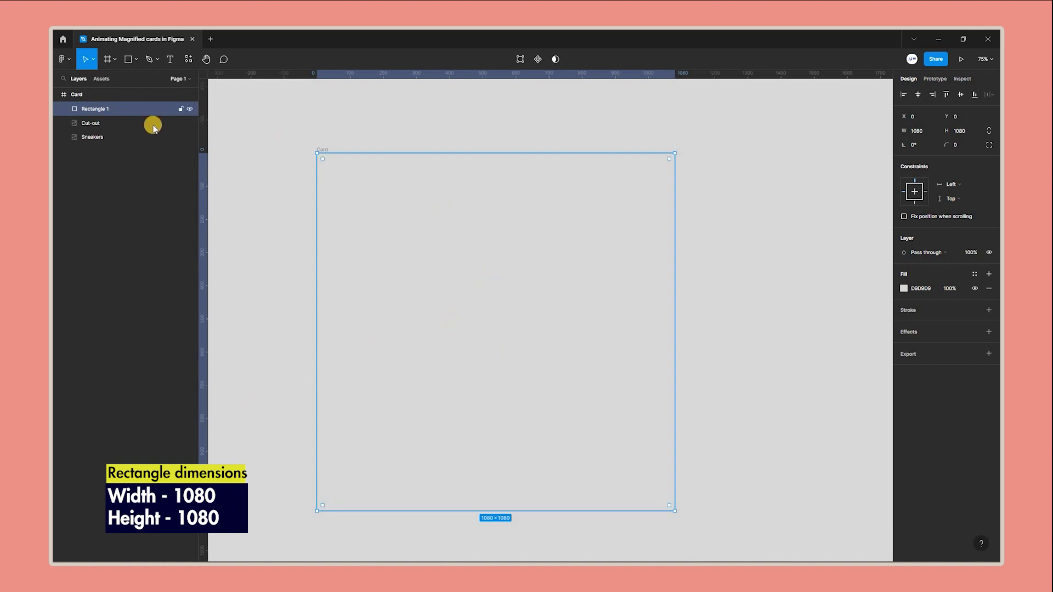
pyautogui.doubleClick(100, 109)
pyautogui.write('Background')
pyautogui.press('Return')
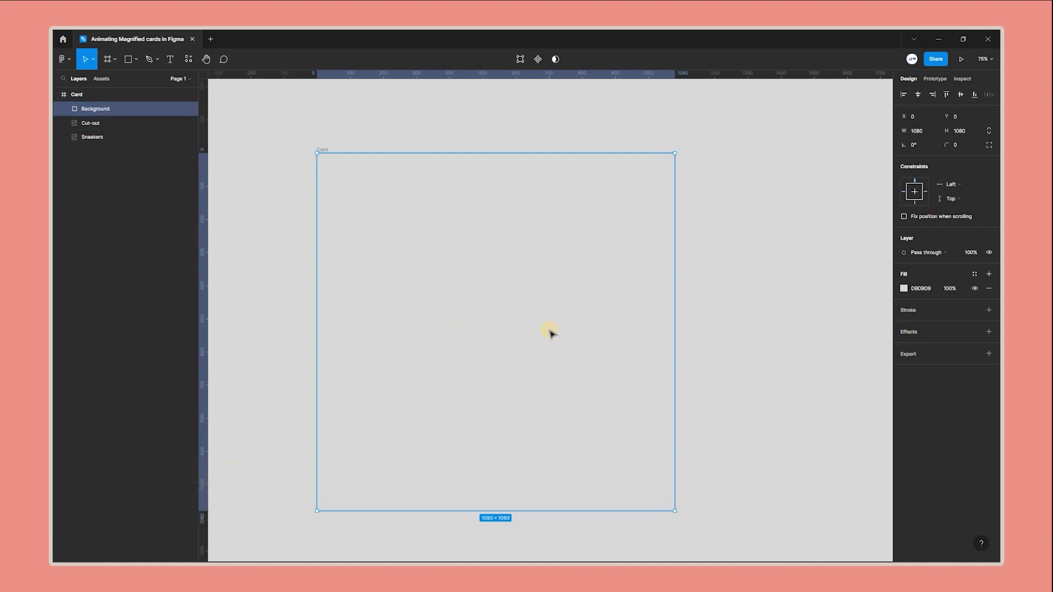
pyautogui.click(104, 108)
pyautogui.moveTo(104, 127); pyautogui.dragTo(108, 107)
# Step: Set the Background rectangle's fill opacity to 60%
pyautogui.click(904, 289)
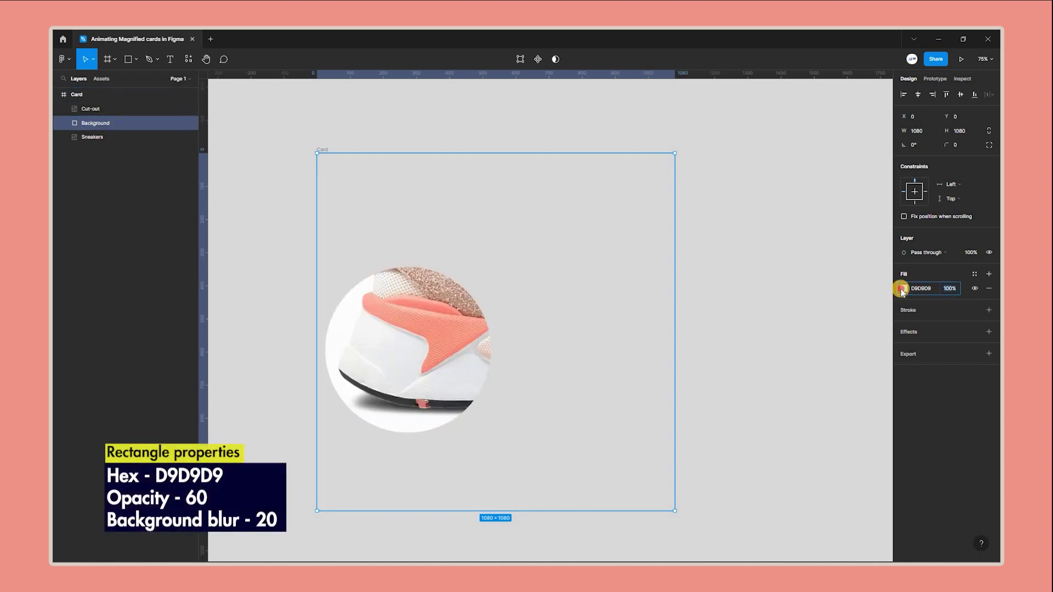
pyautogui.click(848, 443)
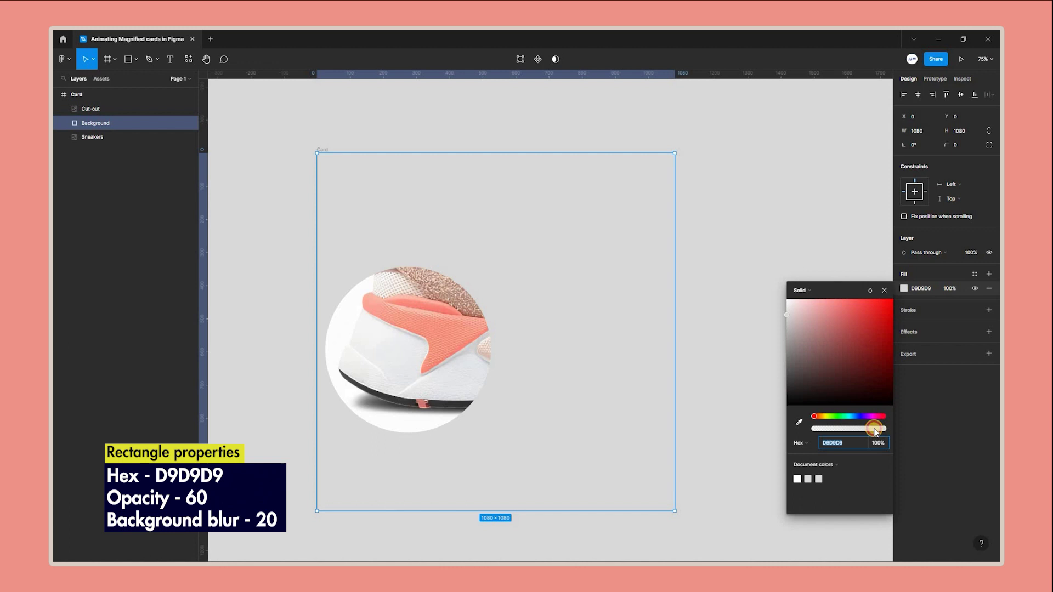
pyautogui.moveTo(875, 432); pyautogui.dragTo(856, 430)
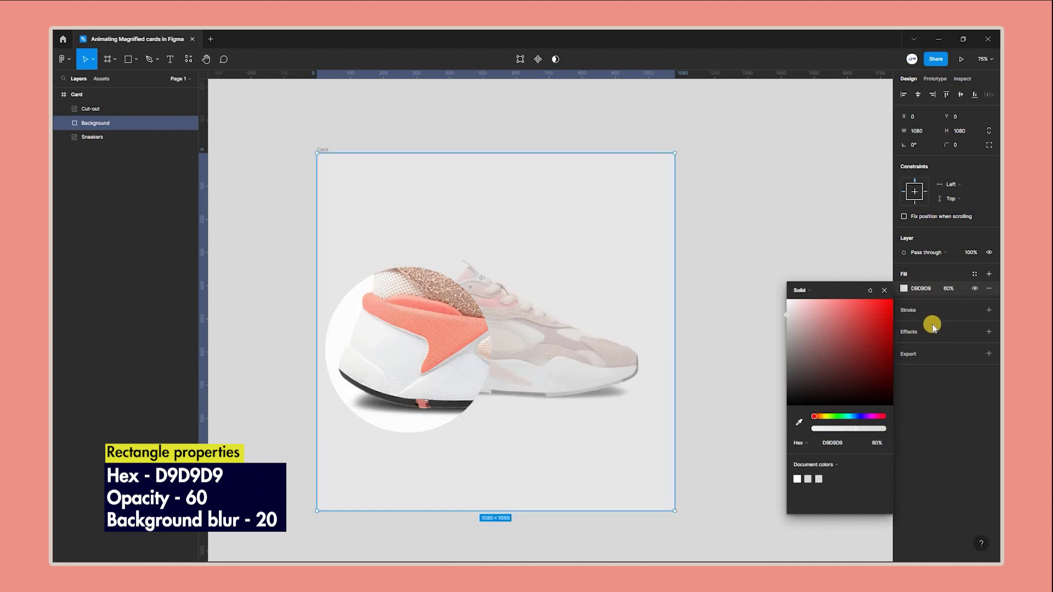
pyautogui.press('Escape')
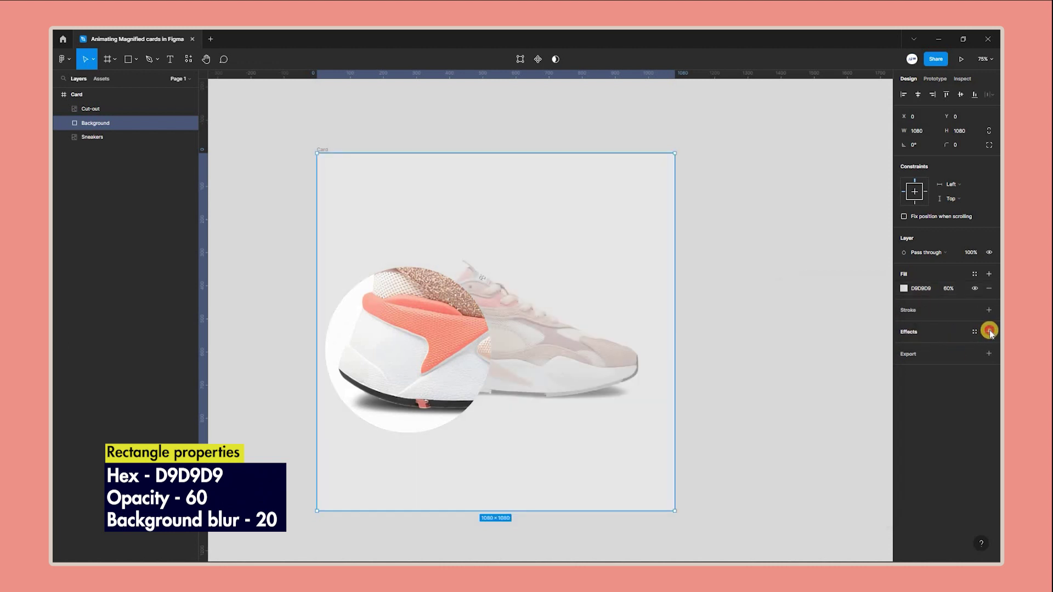
# Step: Add a Background blur effect of 20 to the Background rectangle
pyautogui.click(989, 332)
pyautogui.click(960, 348)
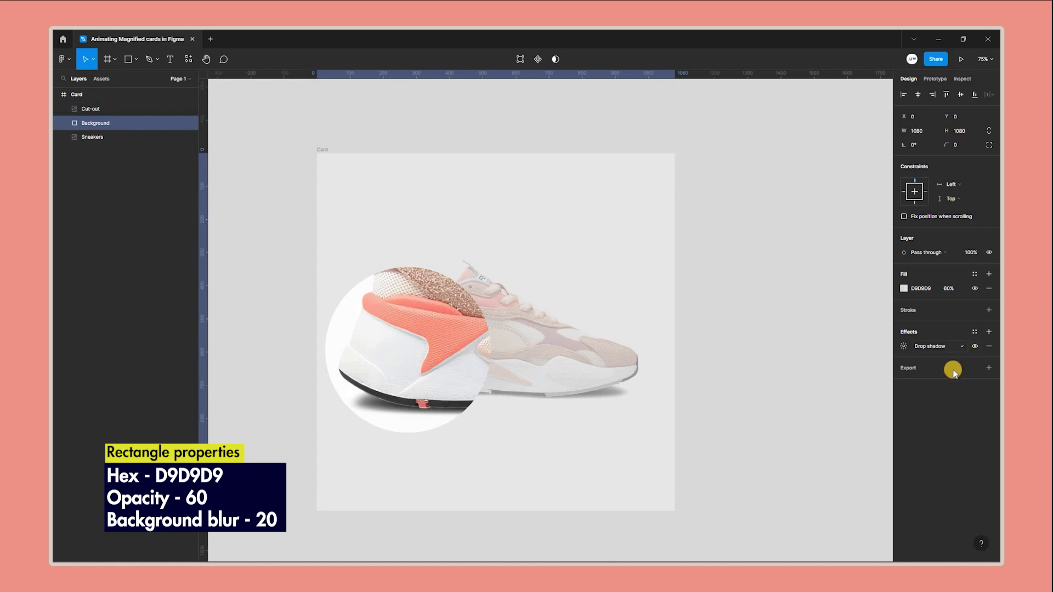
pyautogui.click(951, 367)
pyautogui.click(814, 368)
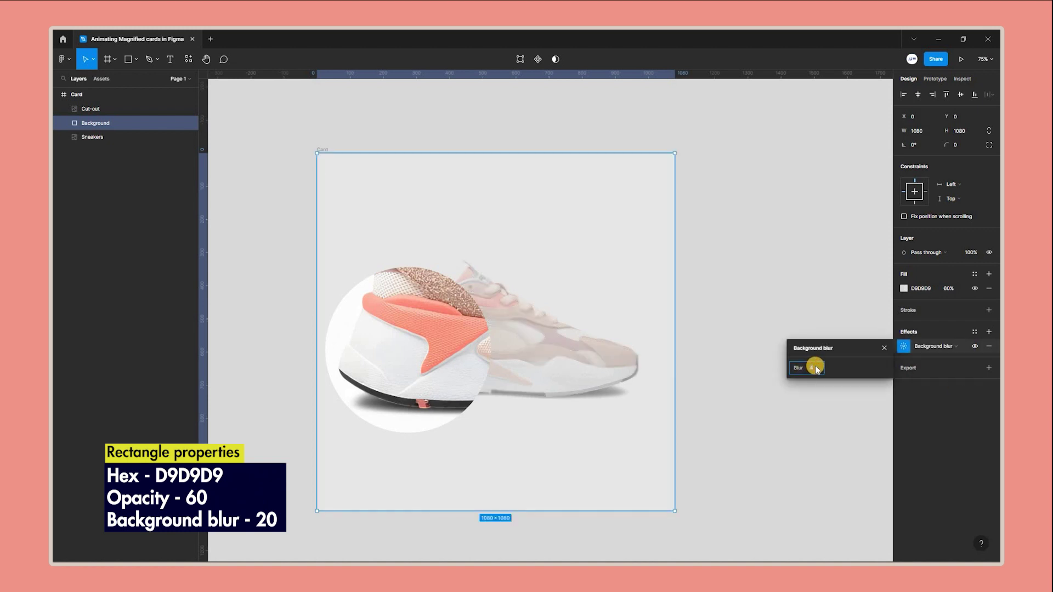
pyautogui.write('20')
pyautogui.press('Return')
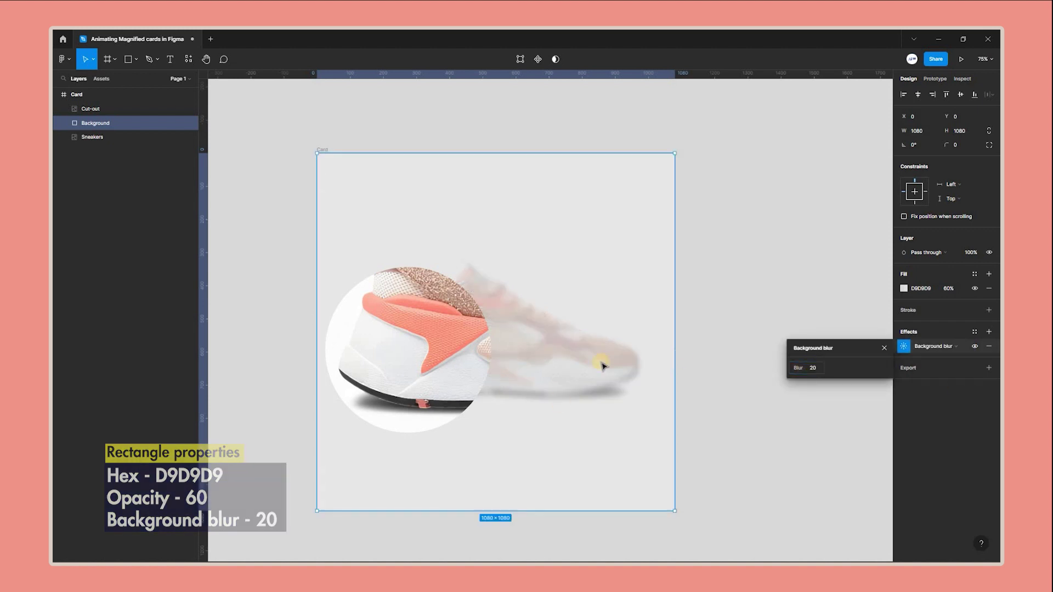
pyautogui.click(372, 284)
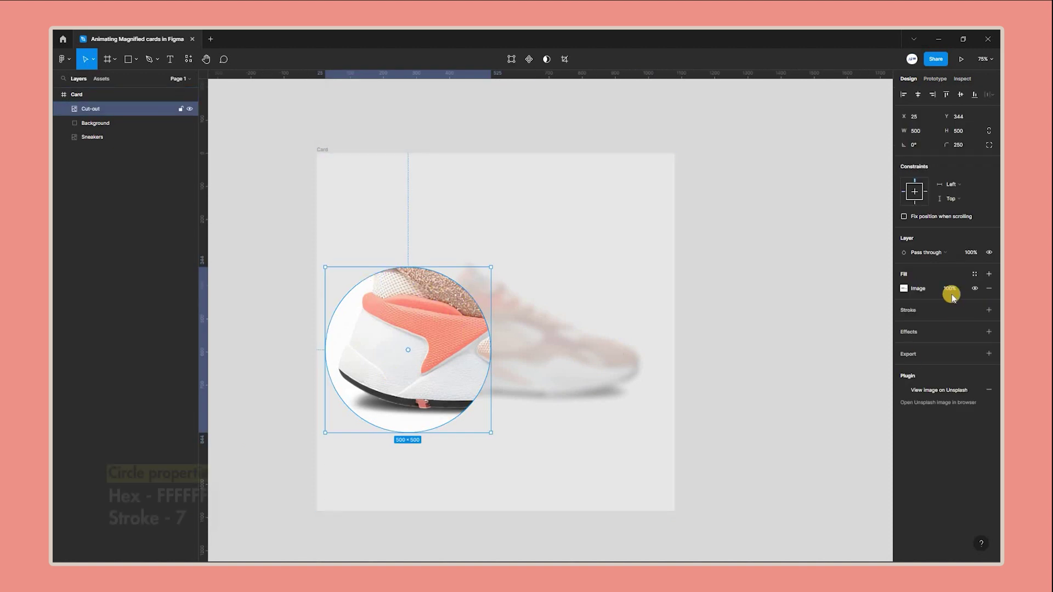
# Step: Give the Cut-out circle a white FFFFFF stroke of weight 7
pyautogui.click(989, 309)
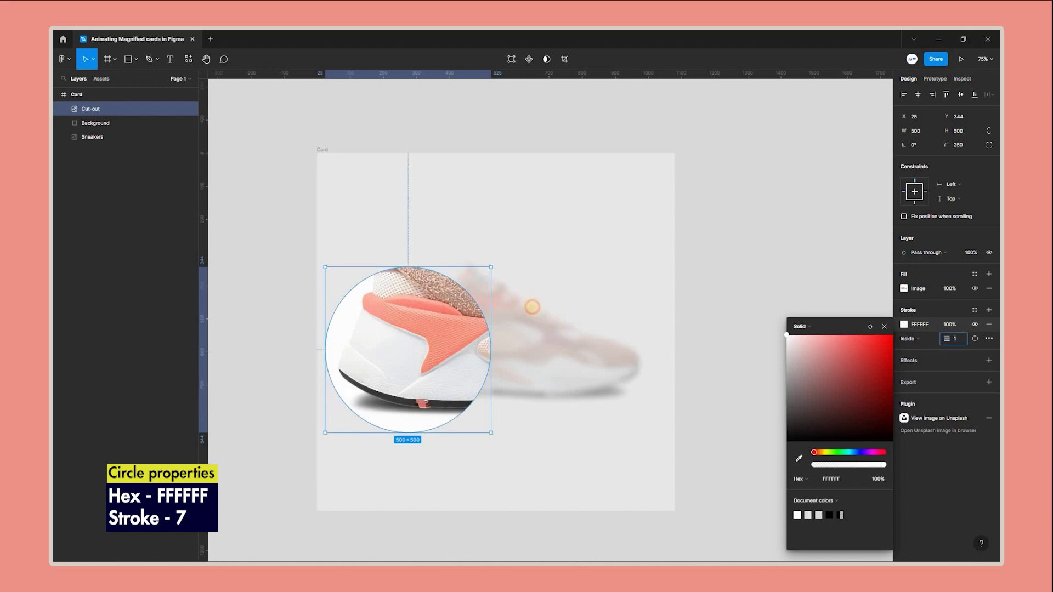
pyautogui.moveTo(947, 339); pyautogui.dragTo(956, 340)
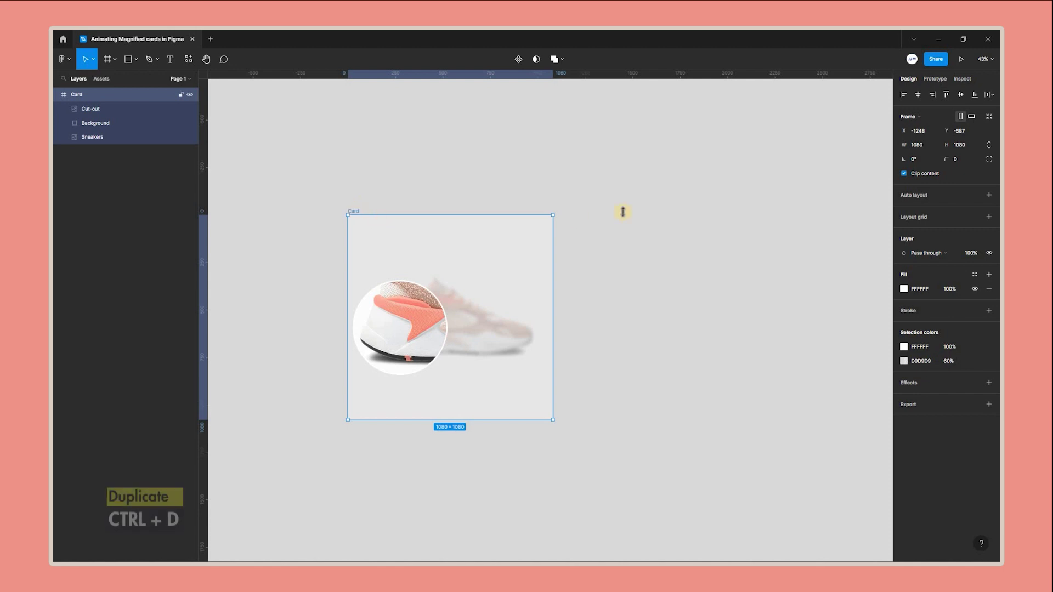
# Step: Duplicate the finished magnified card twice so three identical Card frames sit side by side
pyautogui.hotkey('ctrl', 'd')
pyautogui.press('Escape')
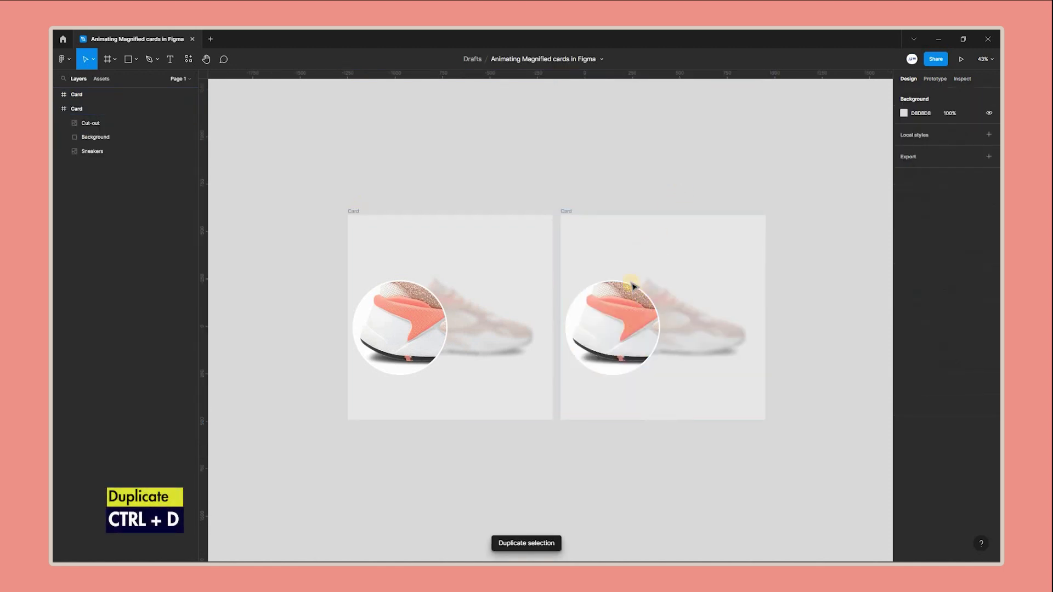
pyautogui.scroll(-3, 639, 258)
pyautogui.hscroll(2, 545, 234)
pyautogui.click(551, 237)
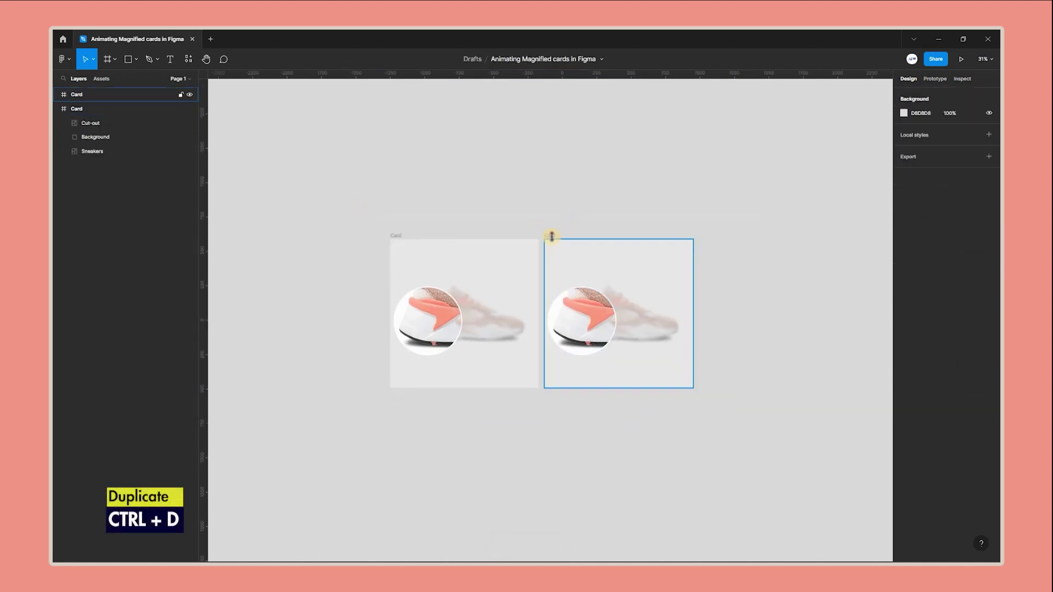
pyautogui.click(550, 233)
pyautogui.click(551, 235)
pyautogui.hotkey('ctrl', 'd')
pyautogui.press('Escape')
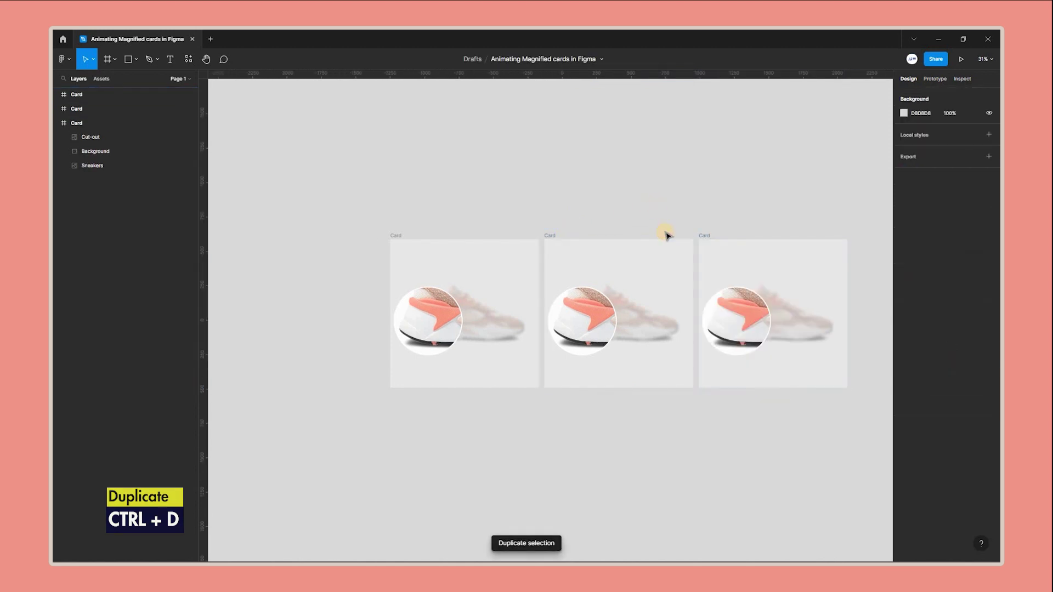
pyautogui.hscroll(3, 665, 232)
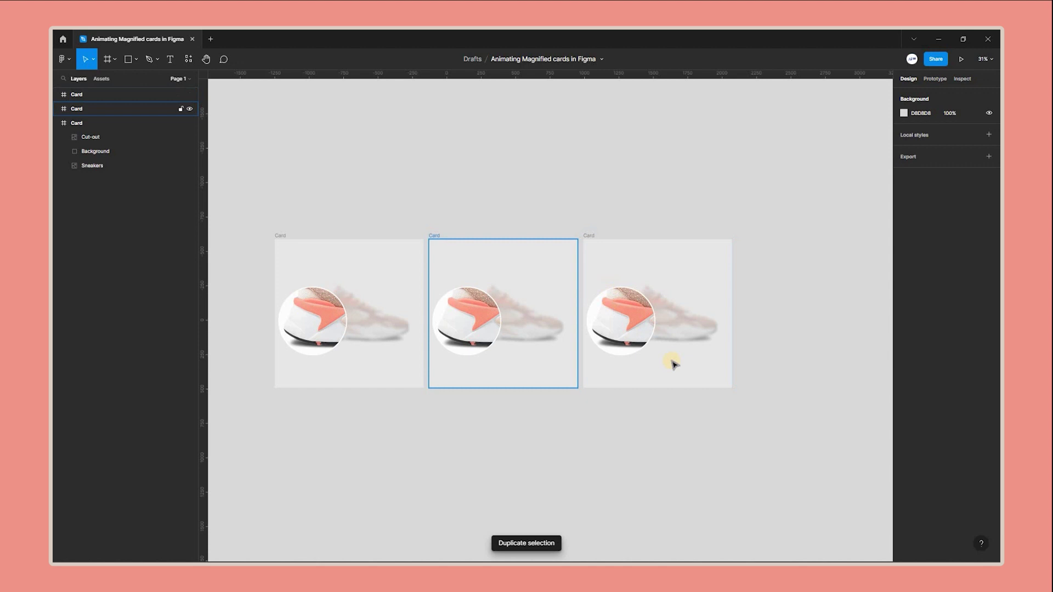
# Step: Reframe the image inside the third card's Cut-out circle to show the shoe's toe instead of the heel
pyautogui.click(594, 236)
pyautogui.click(636, 315)
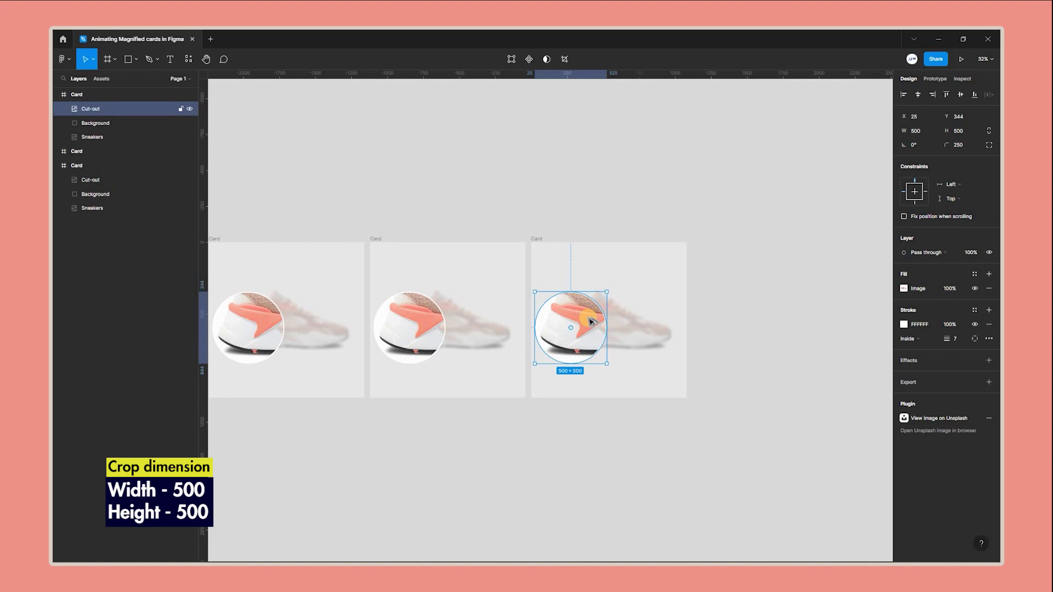
pyautogui.doubleClick(600, 317)
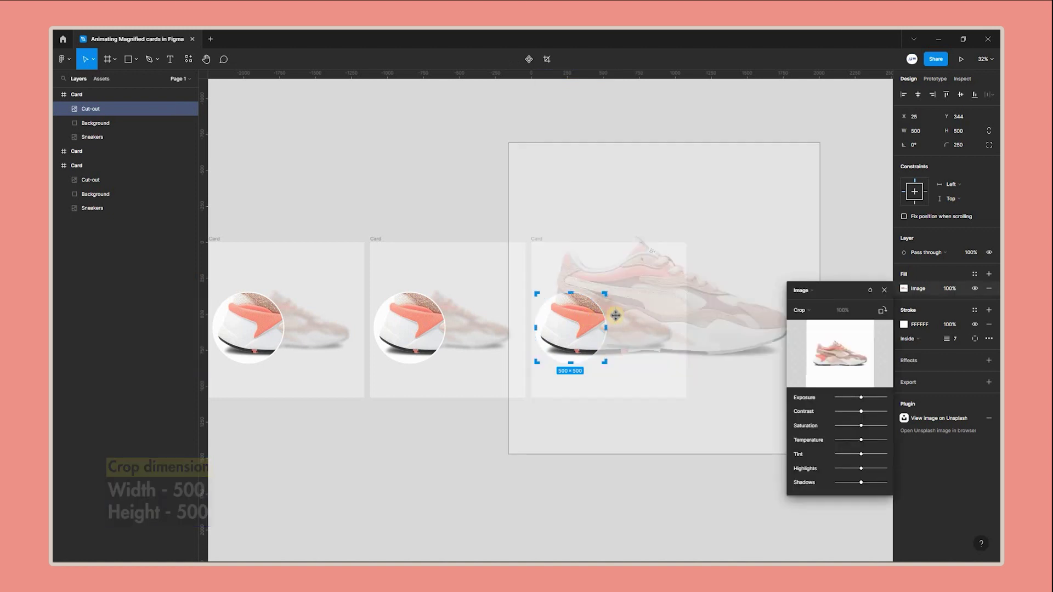
pyautogui.scroll(3, 615, 315)
pyautogui.moveTo(471, 331); pyautogui.dragTo(499, 313)
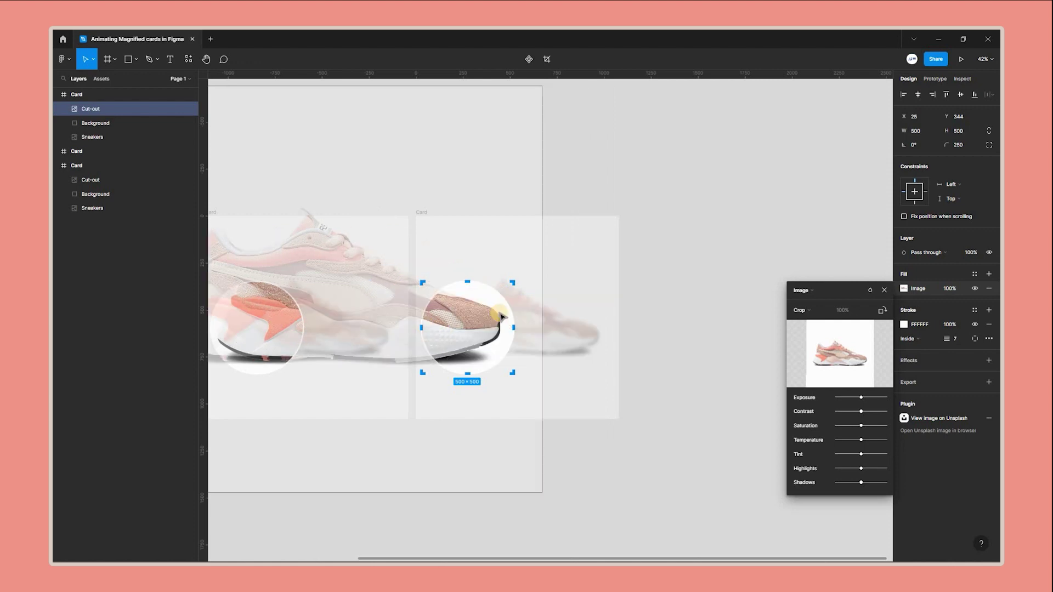
pyautogui.press('Return')
# Step: Move the third card's magnified circle right to X 568, near the card's edge
pyautogui.scroll(-2, 483, 337)
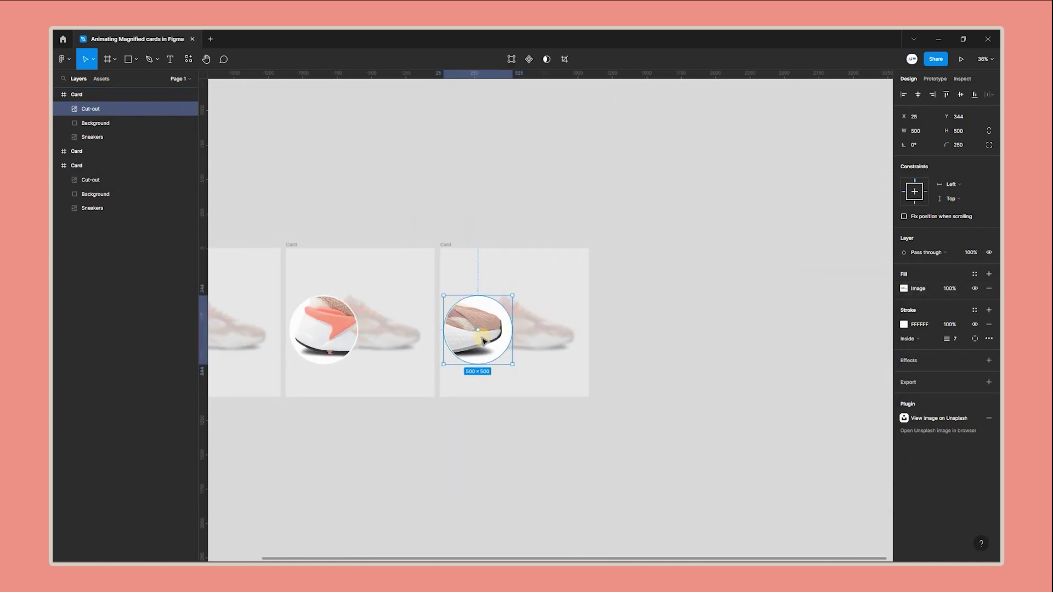
pyautogui.scroll(-2, 483, 340)
pyautogui.scroll(3, 500, 345)
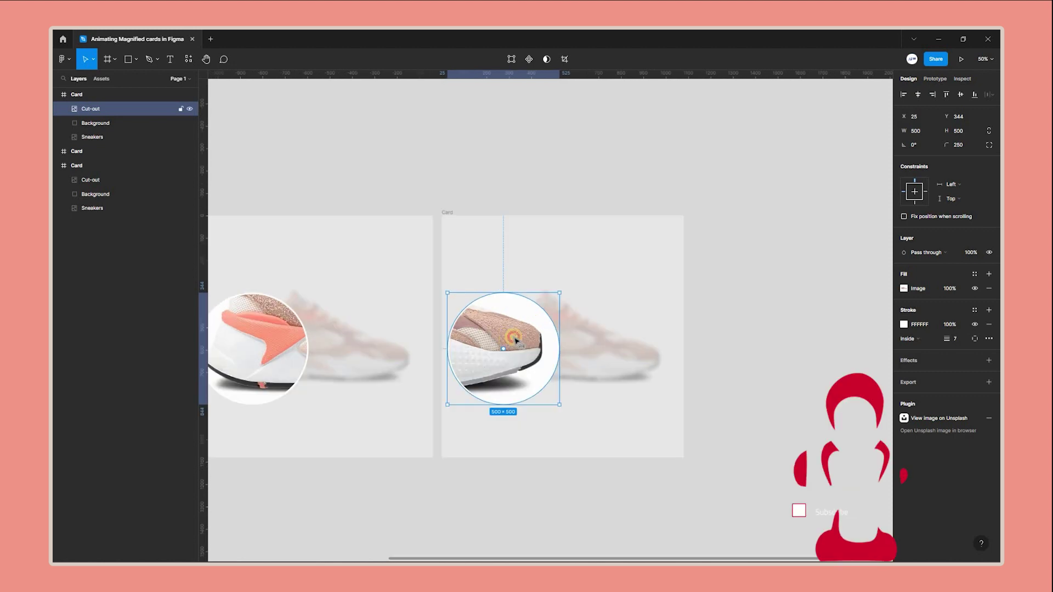
pyautogui.moveTo(553, 340)
pyautogui.mouseDown()
pyautogui.moveTo(601, 341)
pyautogui.moveTo(536, 340)
pyautogui.mouseUp()
pyautogui.scroll(-2, 587, 340)
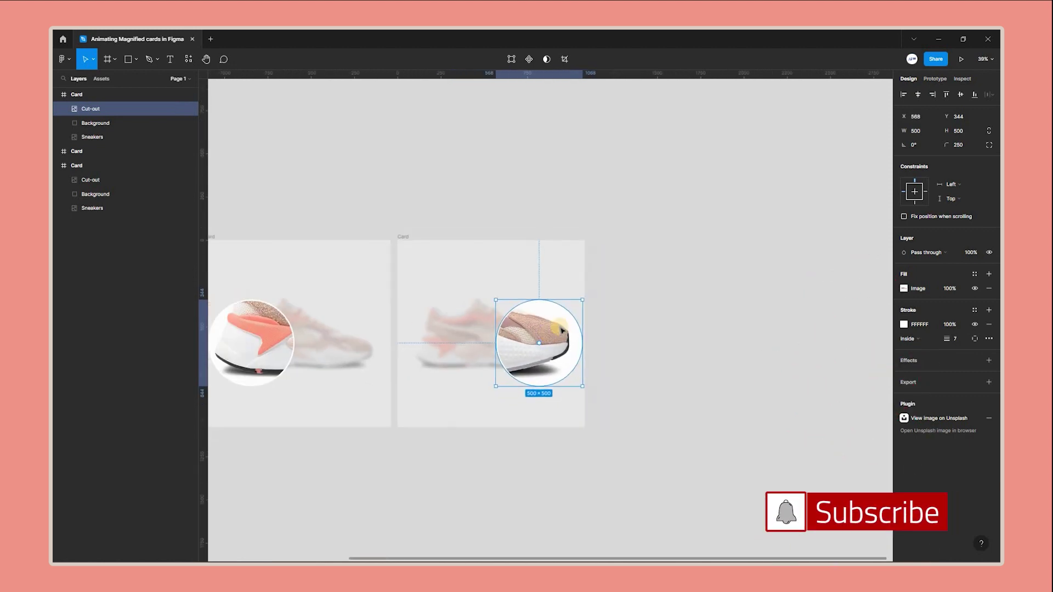
pyautogui.hscroll(-4, 597, 326)
# Step: Send the first card's Cut-out and Background layers behind the Sneakers layer
pyautogui.scroll(-2, 649, 298)
pyautogui.click(107, 181)
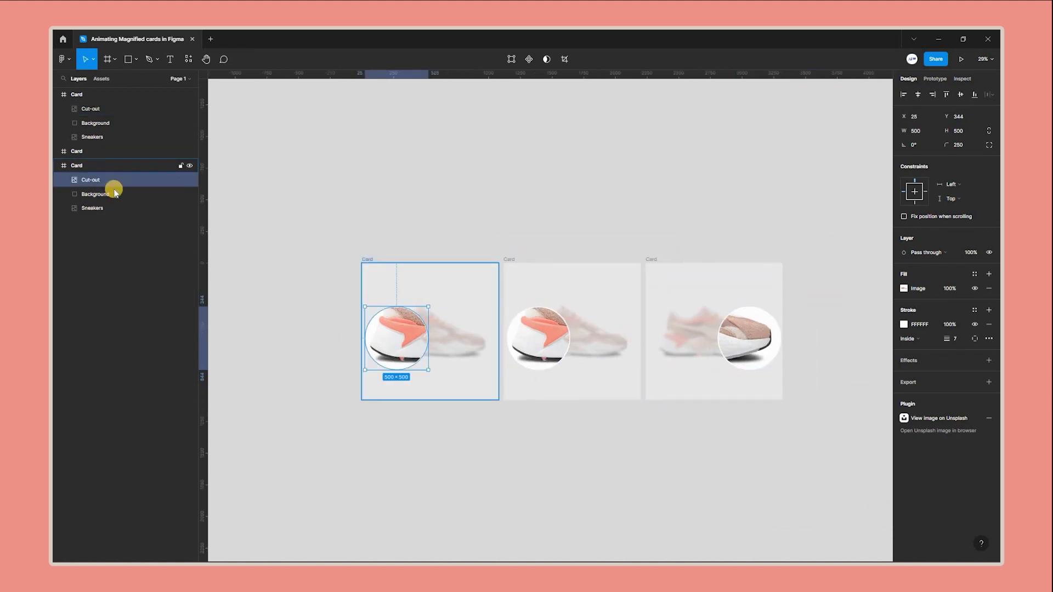
pyautogui.keyDown('shift'); pyautogui.click(104, 195); pyautogui.keyUp('shift')
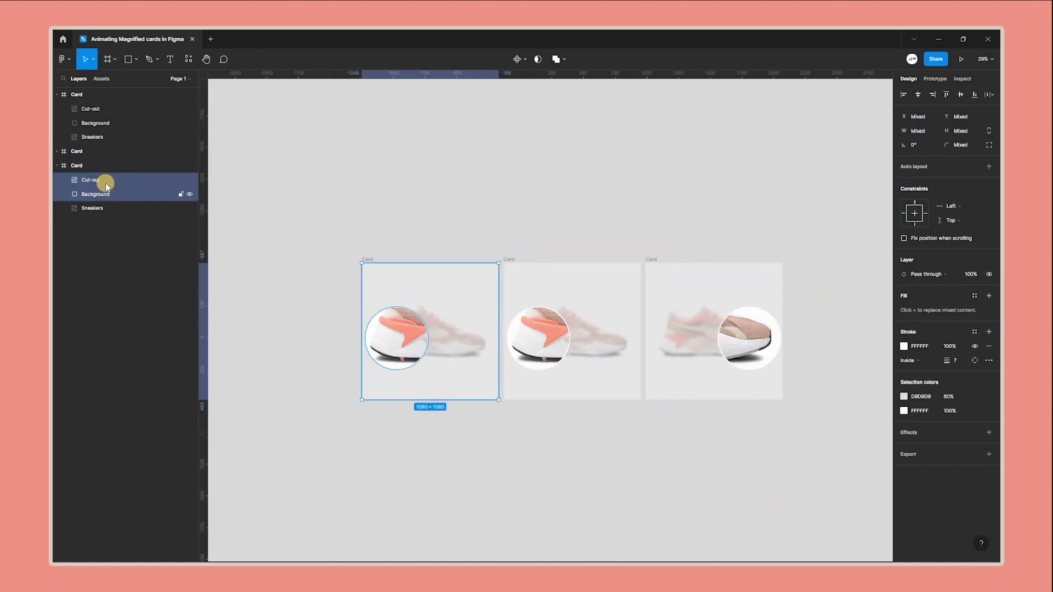
pyautogui.rightClick(433, 299)
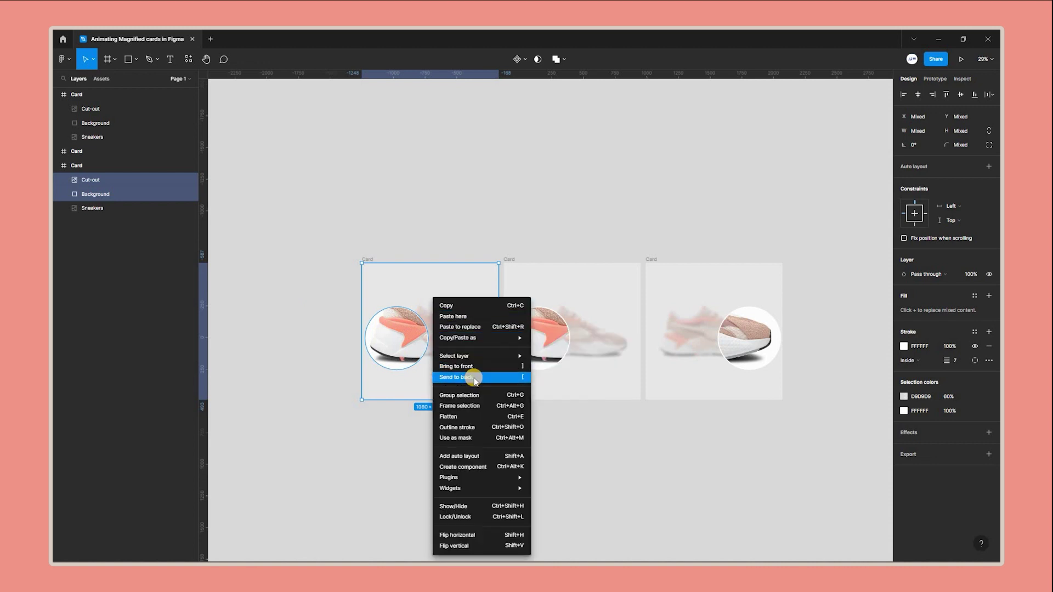
pyautogui.click(474, 378)
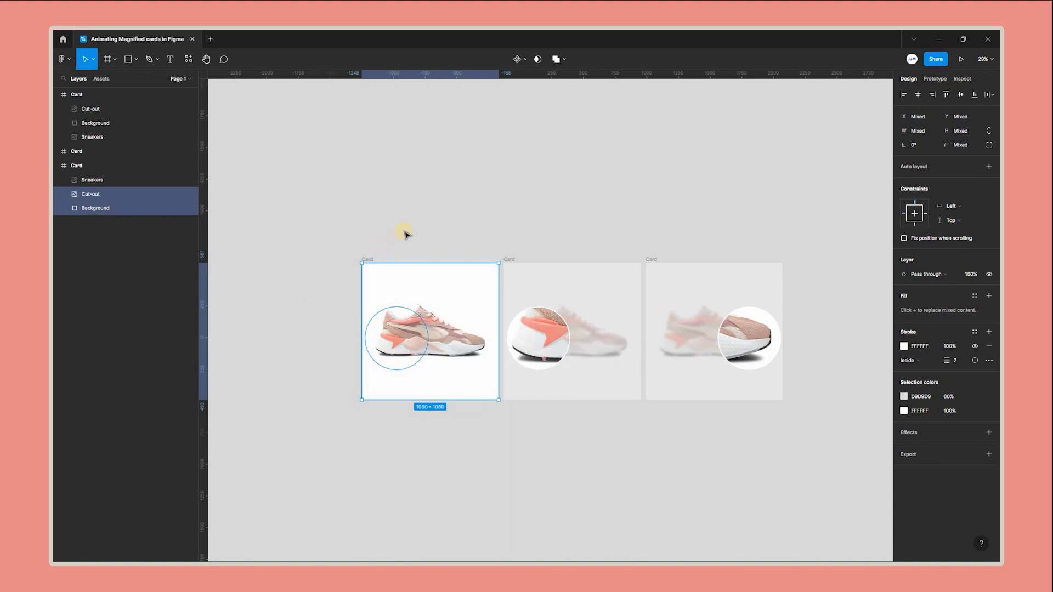
pyautogui.click(445, 225)
pyautogui.hotkey('shift', '1')
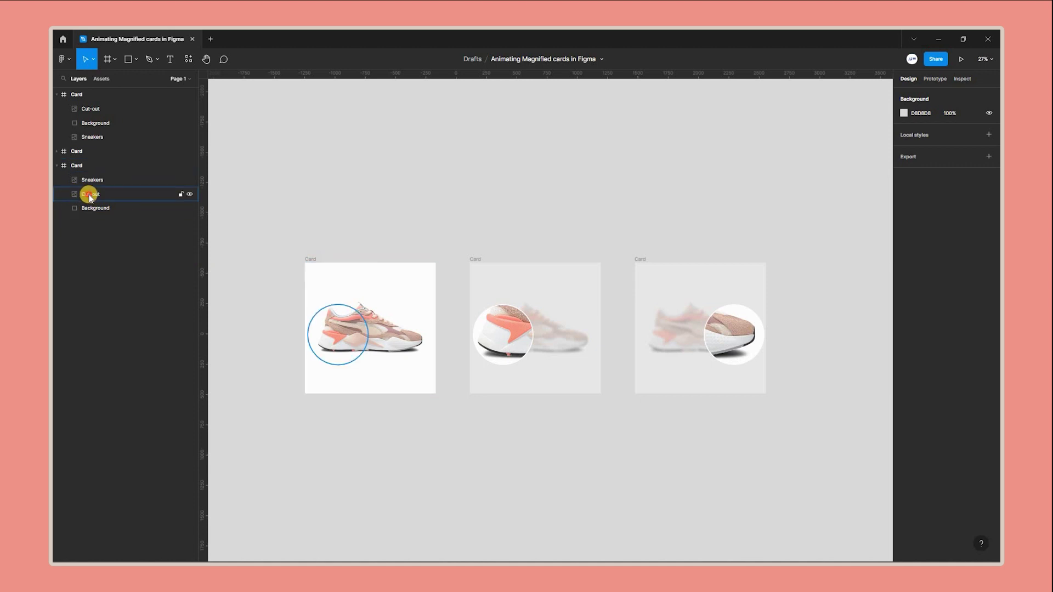
# Step: Link the first card's Cut-out to the second card with an On click, Navigate to, Instant interaction
pyautogui.click(327, 306)
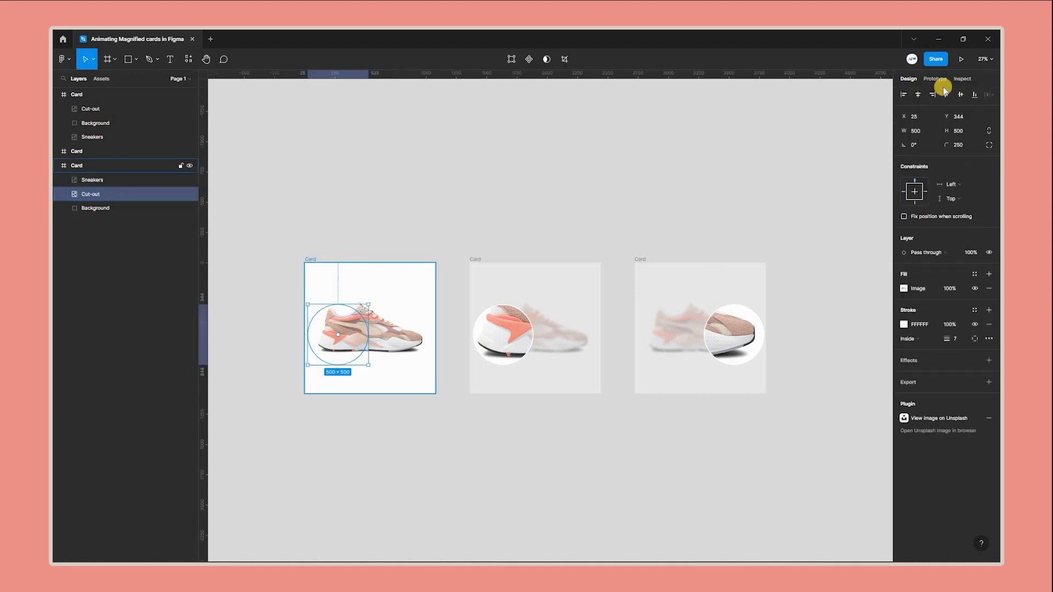
pyautogui.hotkey('shift', 'e')
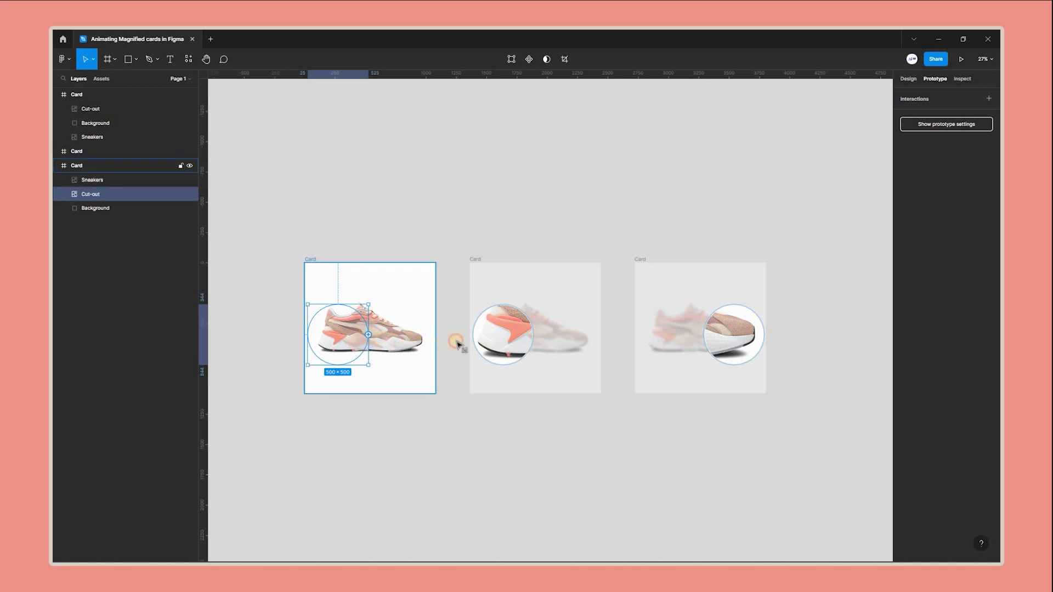
pyautogui.moveTo(368, 334); pyautogui.dragTo(470, 329)
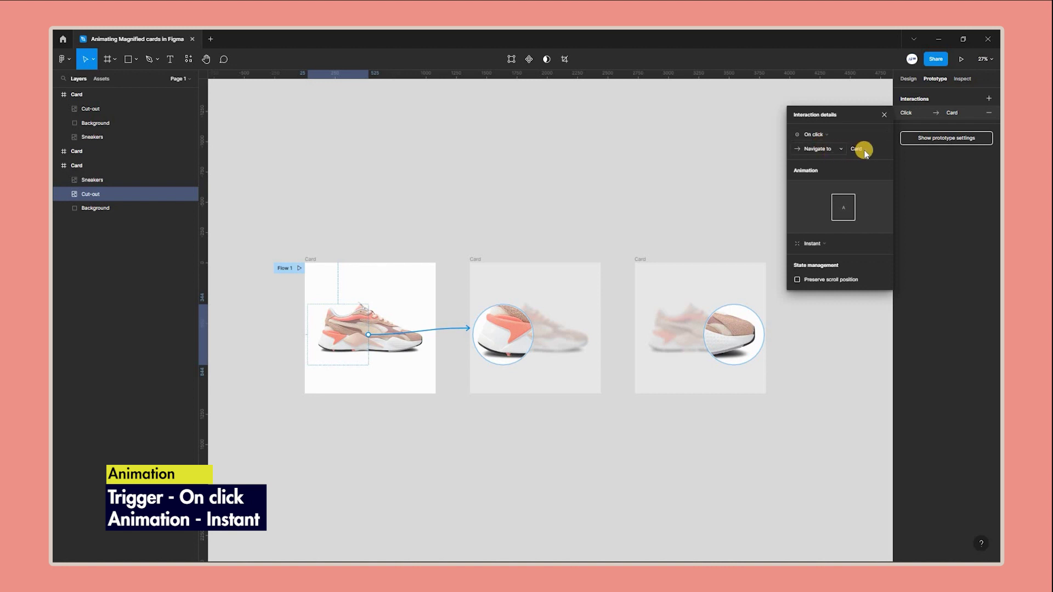
pyautogui.click(474, 256)
# Step: Link the middle card's Cut-out to the third card with an On drag, Smart animate, Ease out, 300ms interaction
pyautogui.click(509, 305)
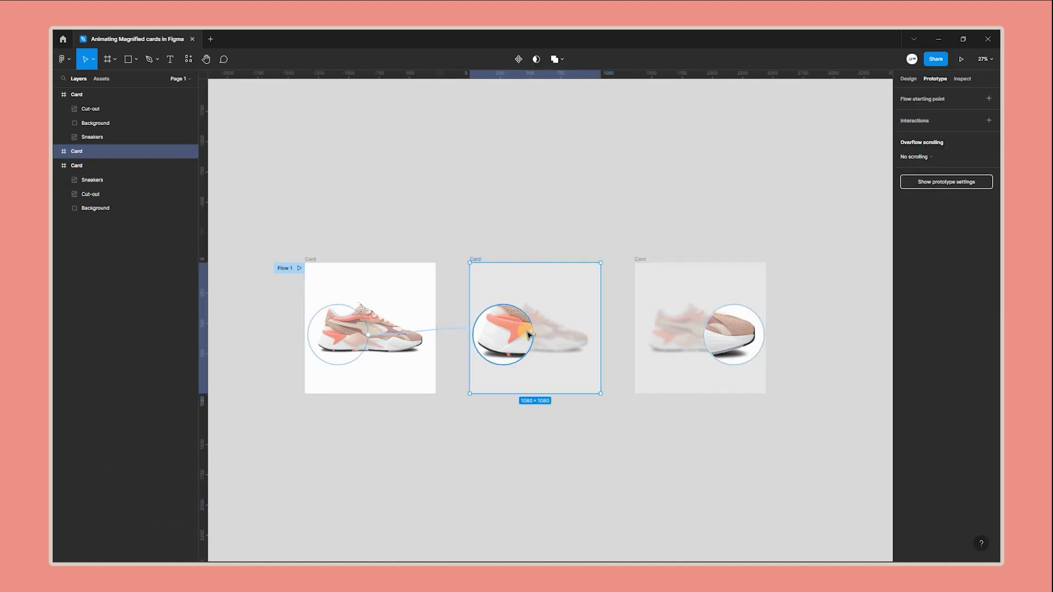
pyautogui.click(532, 336)
pyautogui.moveTo(534, 335); pyautogui.dragTo(644, 329)
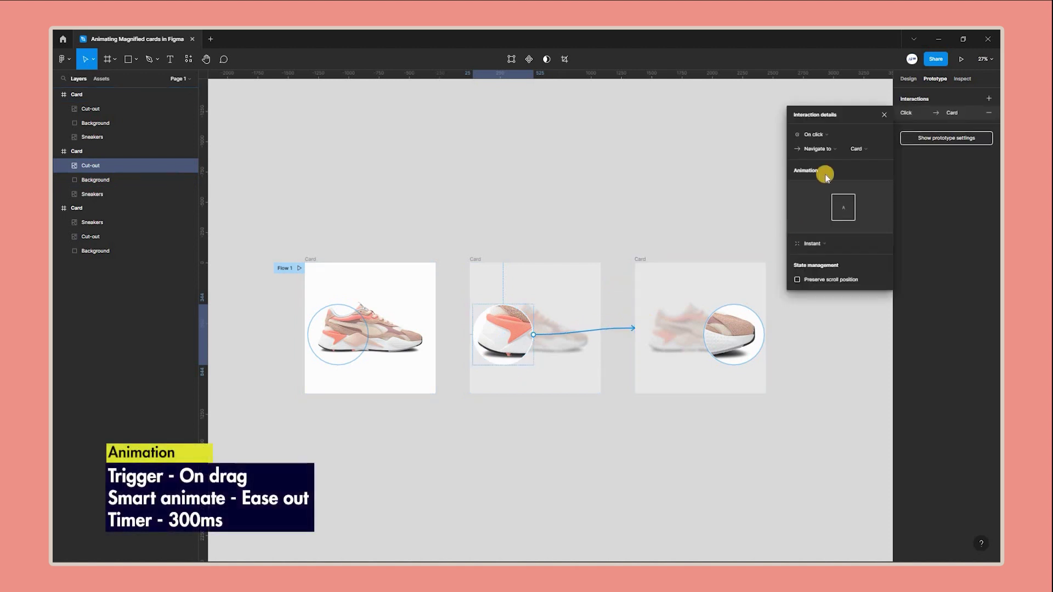
pyautogui.click(821, 141)
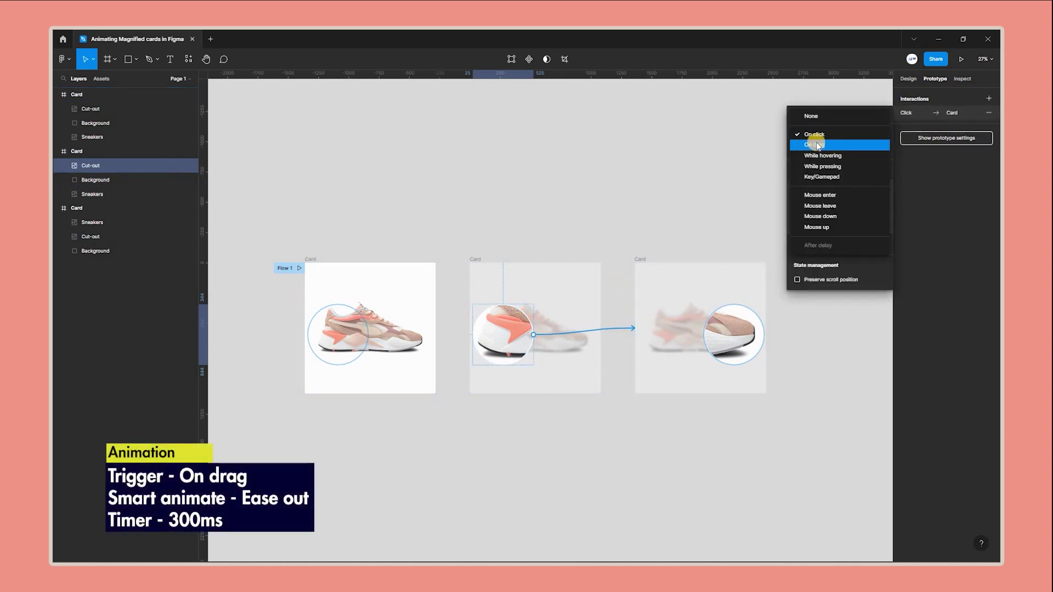
pyautogui.click(816, 145)
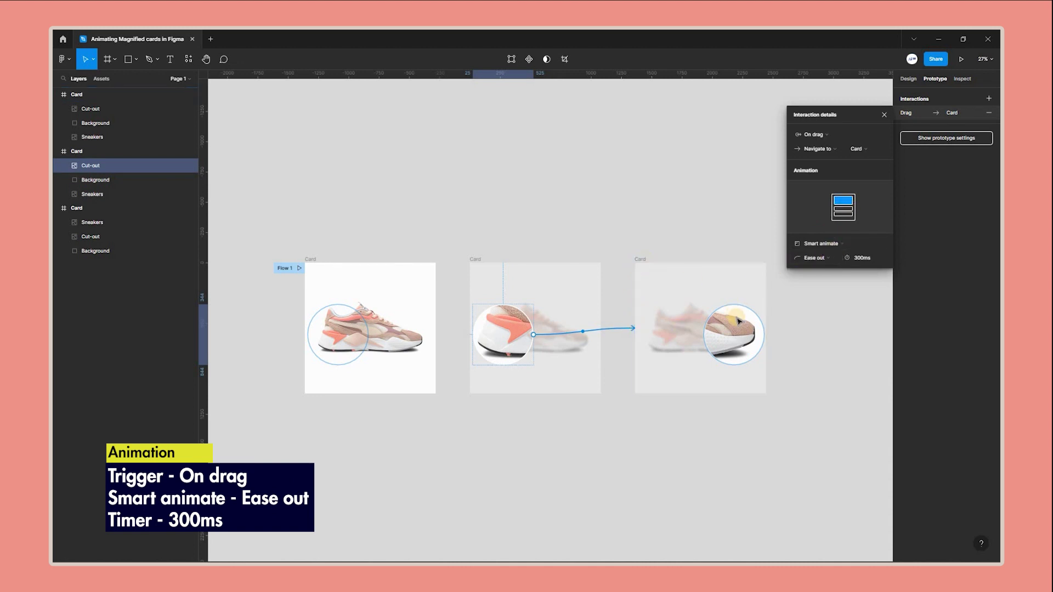
# Step: Link the third card's Cut-out back to the second card, also triggered On drag
pyautogui.click(747, 341)
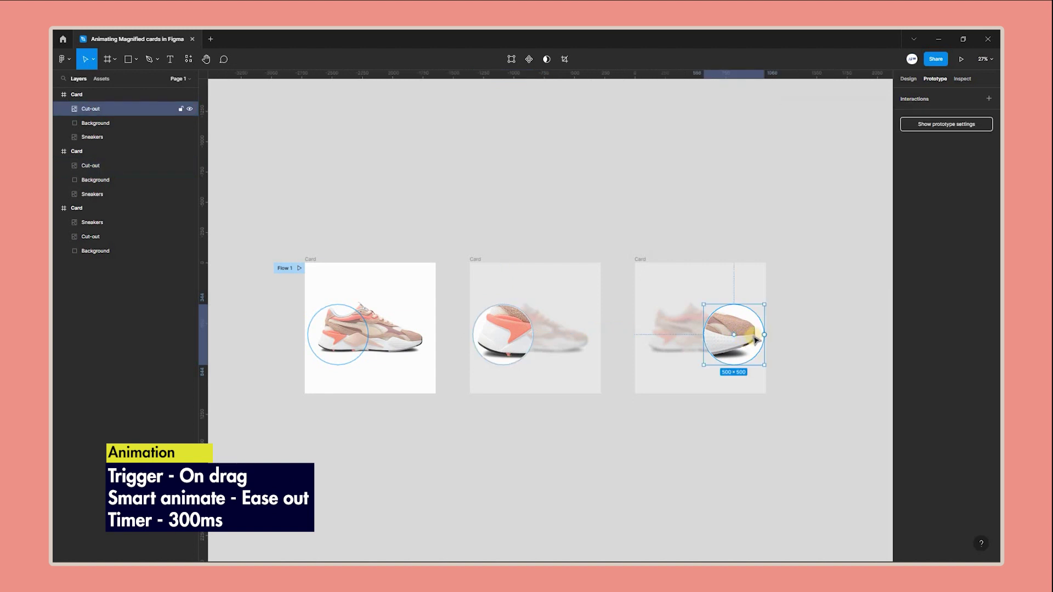
pyautogui.moveTo(615, 335); pyautogui.dragTo(581, 351)
pyautogui.click(827, 131)
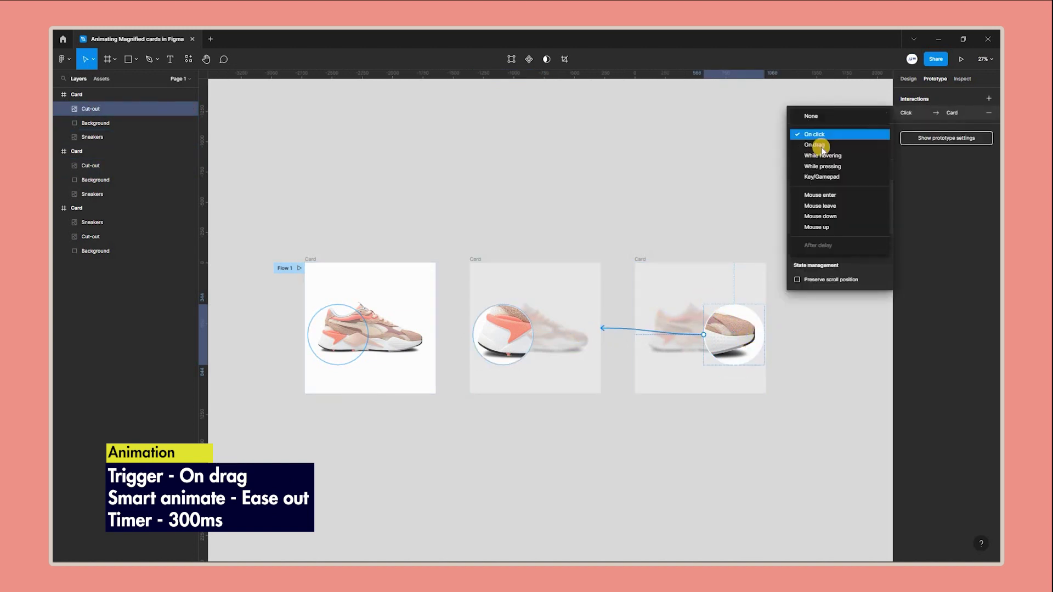
pyautogui.click(819, 144)
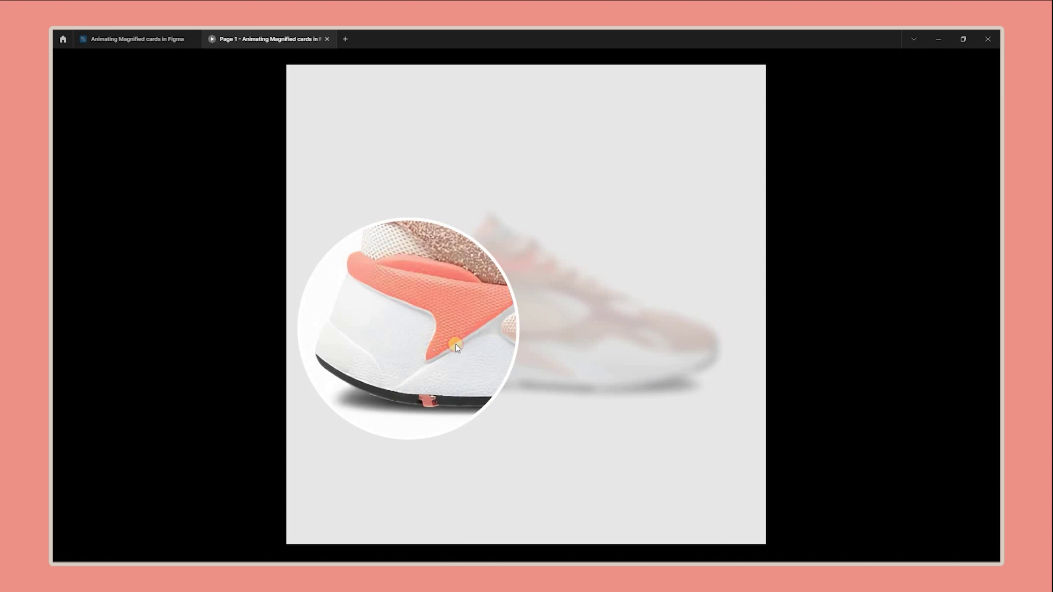
# Step: In the presentation preview, drag the magnifier from the shoe's heel to its toe
pyautogui.moveTo(456, 346); pyautogui.dragTo(545, 356)
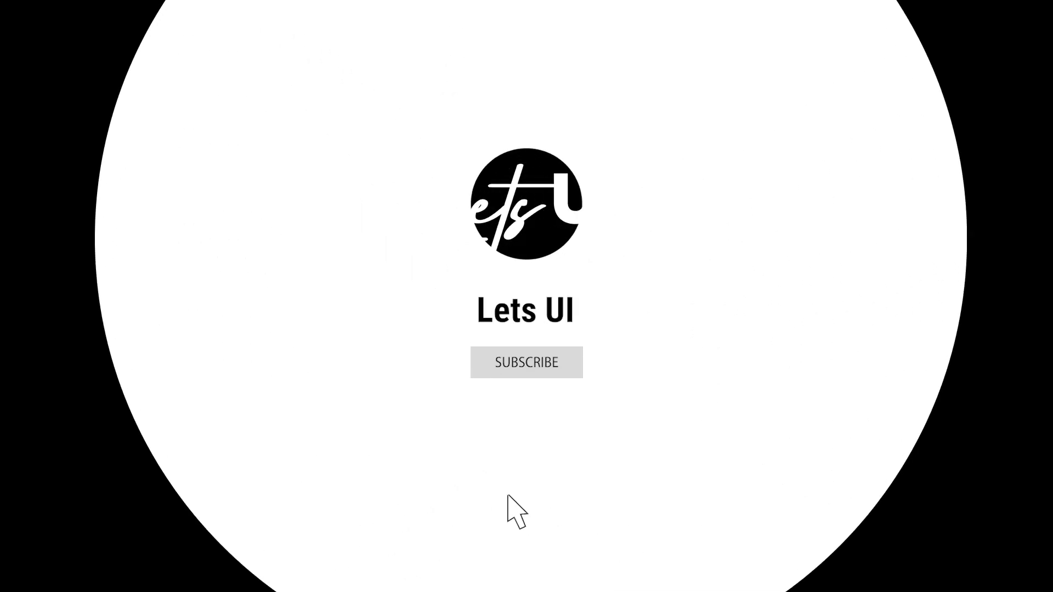